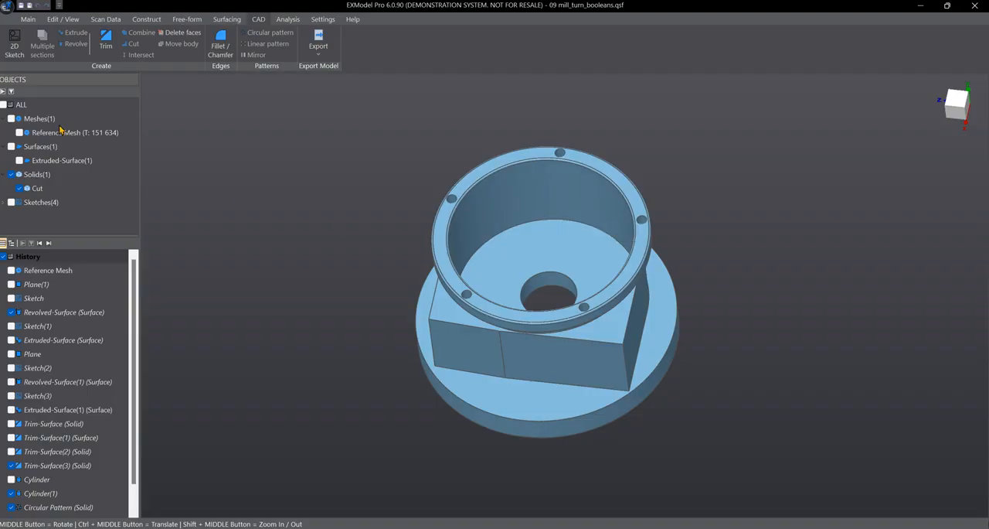
Show the reference mesh over the Cut solid to compare their shapes, and hide the mesh again
{"action": "left_click", "coordinate": [11, 119]}
{"action": "scroll", "coordinate": [601, 199], "scroll_direction": "up", "scroll_amount": 3}
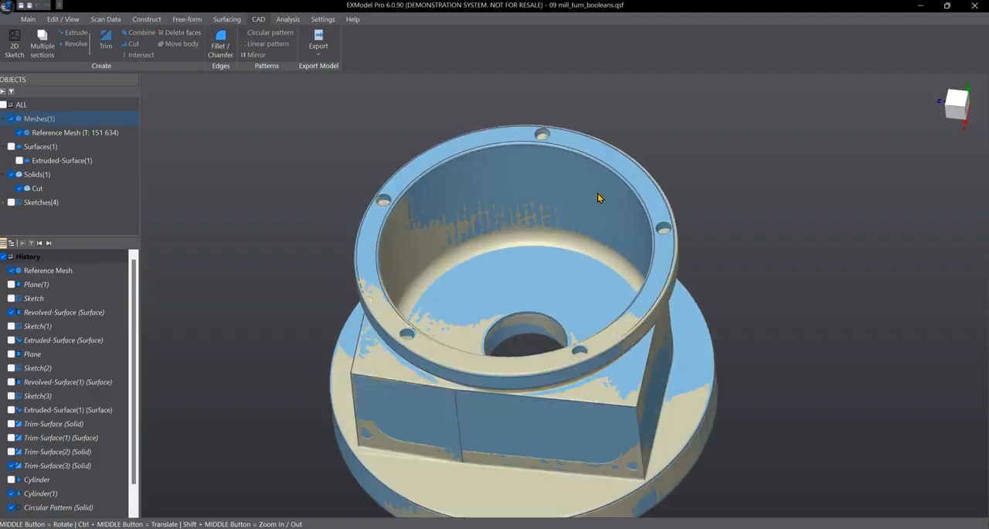
{"action": "scroll", "coordinate": [637, 257], "scroll_direction": "up", "scroll_amount": 4}
{"action": "middle_click_drag", "start_coordinate": [633, 240], "coordinate": [534, 282]}
{"action": "scroll", "coordinate": [634, 259], "scroll_direction": "down", "scroll_amount": 5}
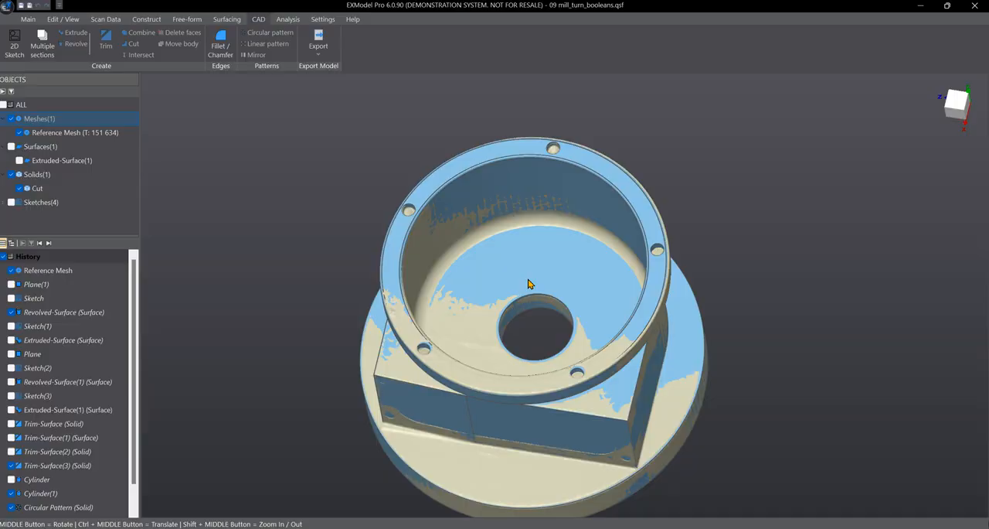
{"action": "left_click", "coordinate": [11, 119]}
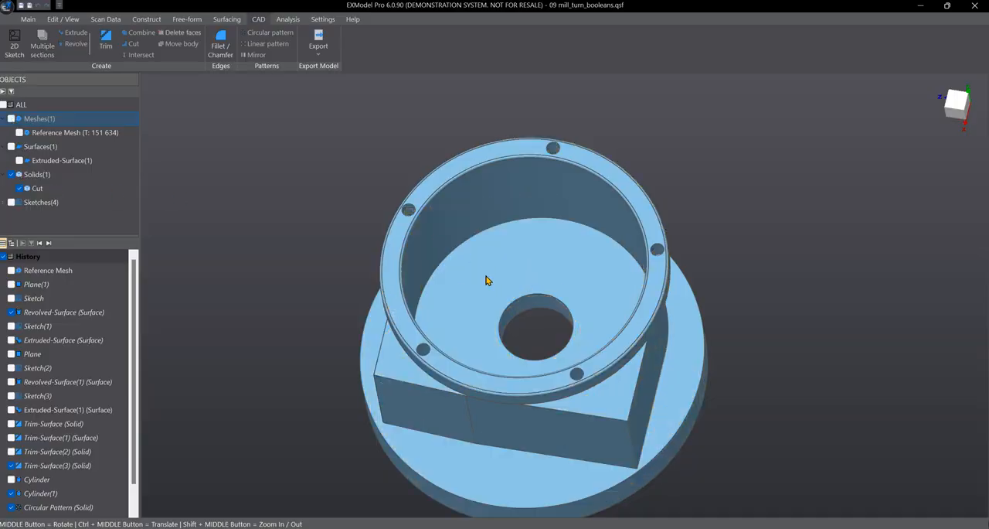
{"action": "scroll", "coordinate": [486, 280], "scroll_direction": "down", "scroll_amount": 3}
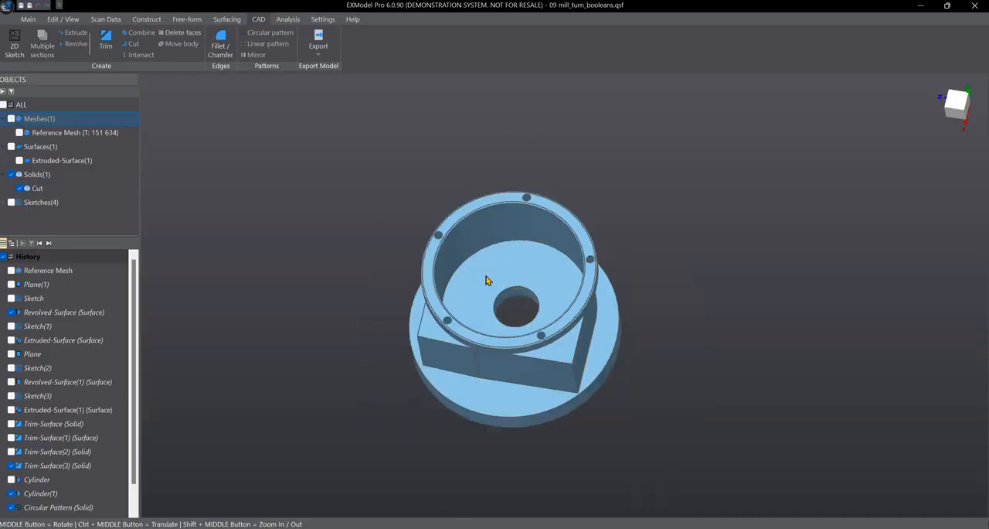
Start Move Body on the Cut solid with copy creation on, and shift the copy upward along the Y axis
{"action": "left_click", "coordinate": [38, 188]}
{"action": "middle_click_drag", "start_coordinate": [452, 321], "coordinate": [458, 299]}
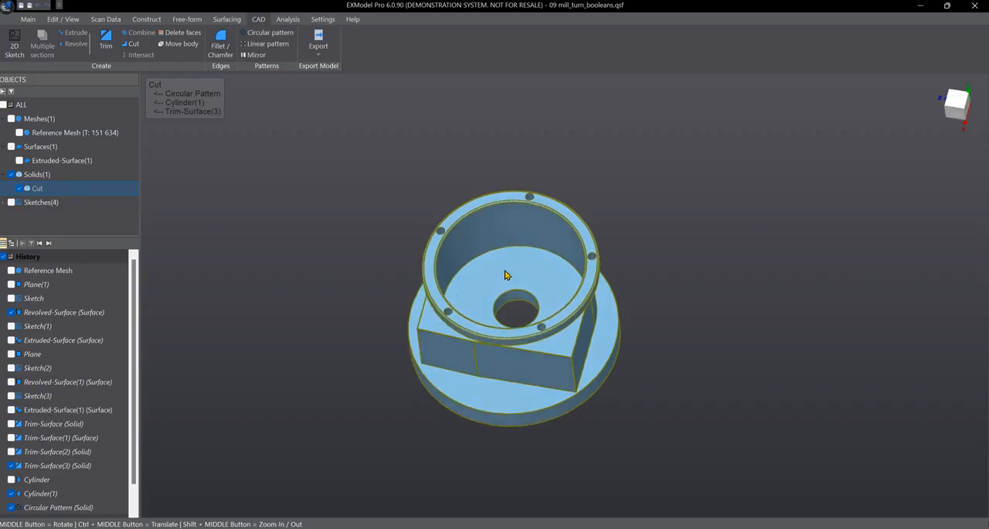
{"action": "scroll", "coordinate": [506, 275], "scroll_direction": "up", "scroll_amount": 3}
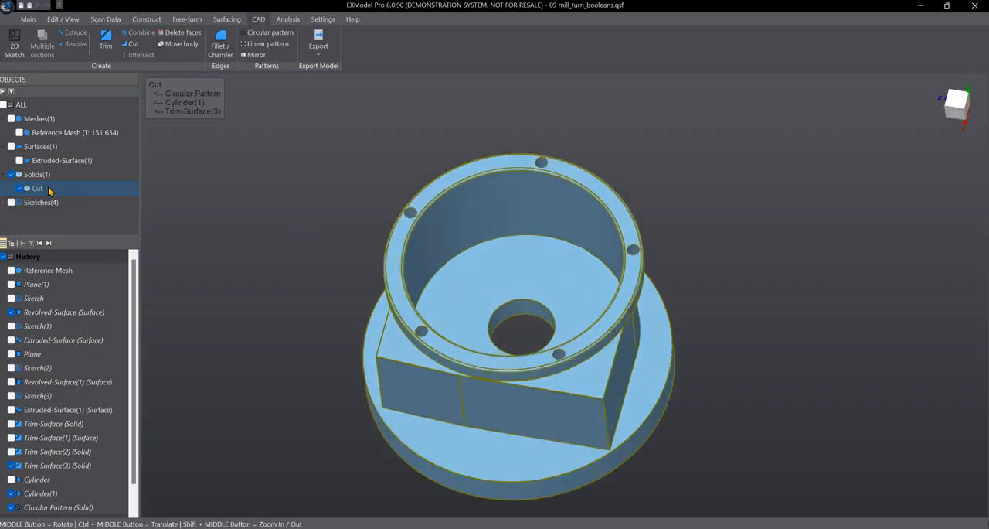
{"action": "left_click", "coordinate": [181, 45]}
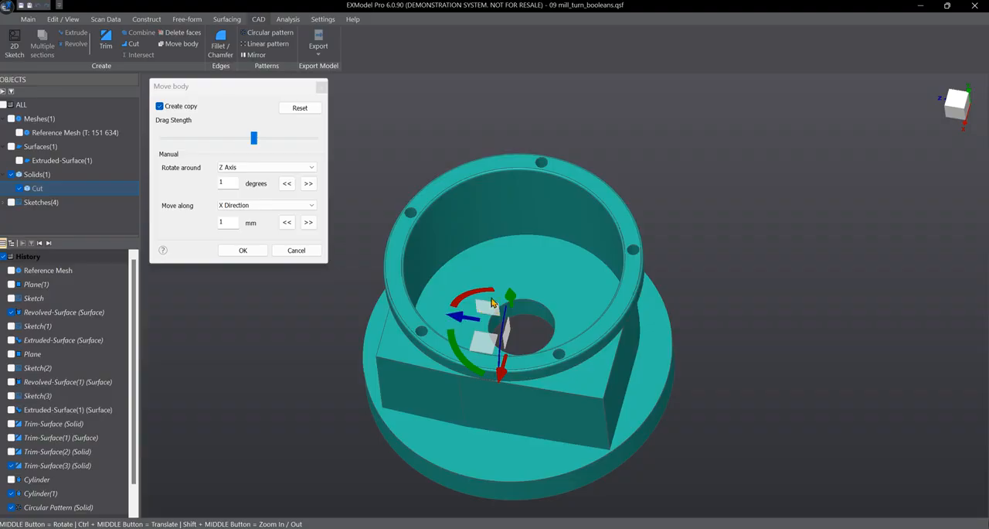
{"action": "middle_click_drag", "start_coordinate": [424, 330], "coordinate": [430, 305]}
{"action": "middle_click_drag", "start_coordinate": [594, 281], "coordinate": [514, 321]}
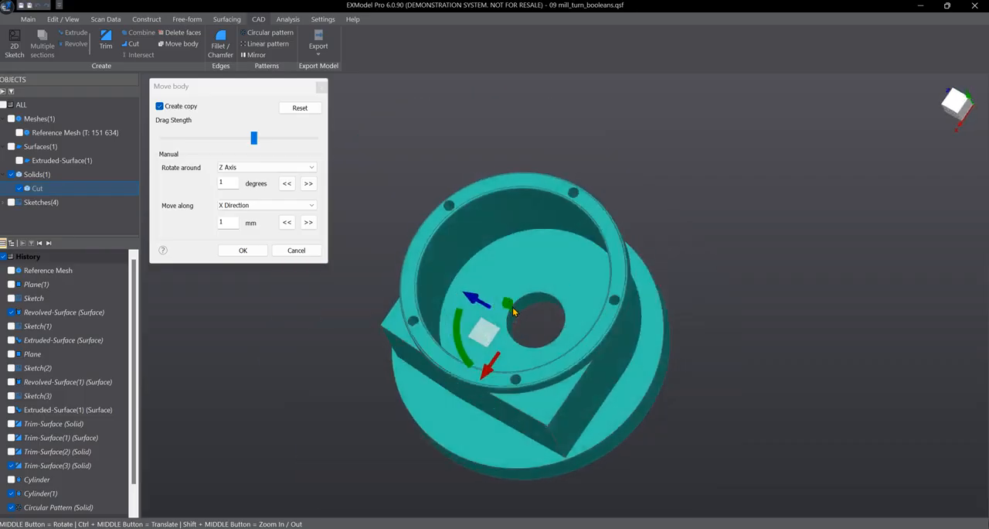
{"action": "middle_click_drag", "start_coordinate": [596, 327], "coordinate": [586, 361]}
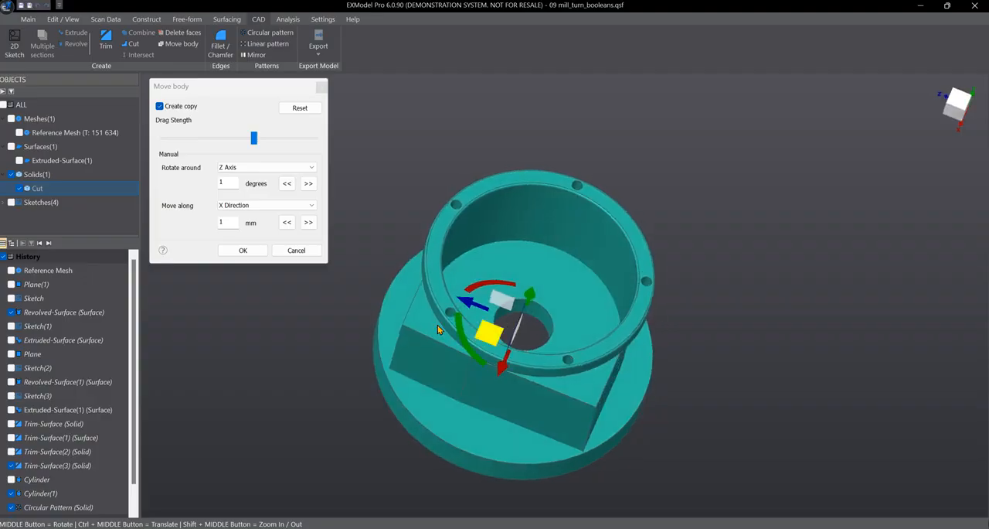
{"action": "middle_click_drag", "start_coordinate": [392, 334], "coordinate": [374, 387]}
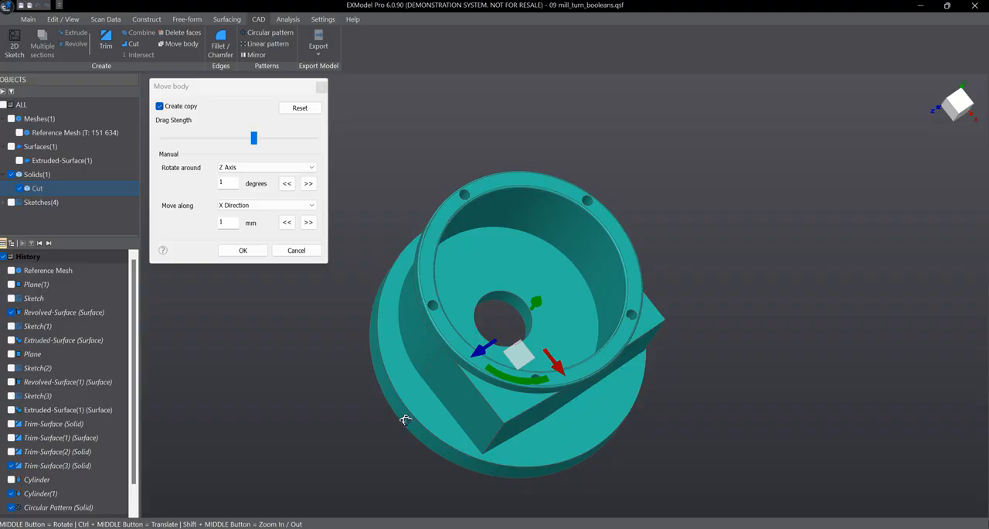
{"action": "middle_click_drag", "start_coordinate": [405, 420], "coordinate": [695, 345]}
{"action": "middle_click_drag", "start_coordinate": [545, 309], "coordinate": [641, 235]}
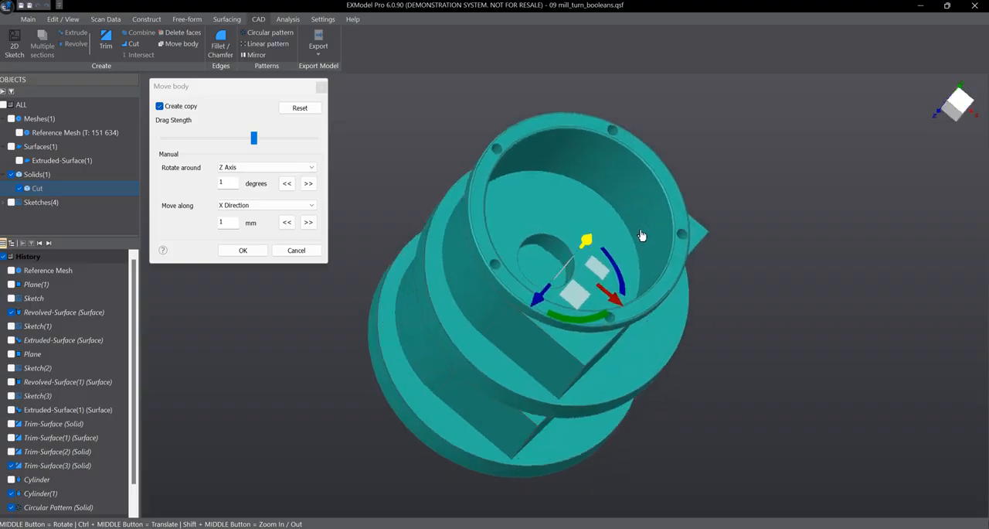
Turn off copy creation for the body move and show the reference mesh for comparison
{"action": "left_click", "coordinate": [163, 109]}
{"action": "scroll", "coordinate": [646, 228], "scroll_direction": "up", "scroll_amount": 3}
{"action": "scroll", "coordinate": [607, 239], "scroll_direction": "down", "scroll_amount": 8}
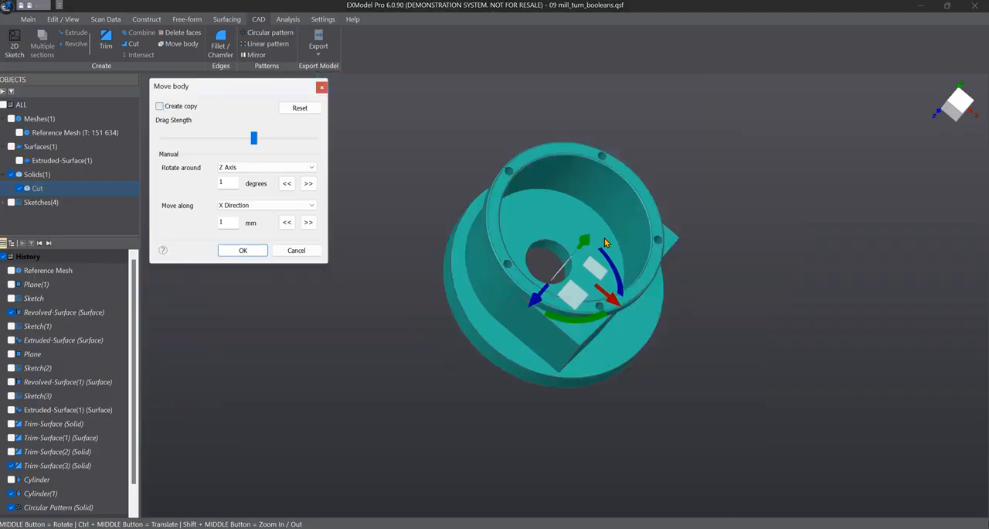
{"action": "scroll", "coordinate": [640, 214], "scroll_direction": "up", "scroll_amount": 5}
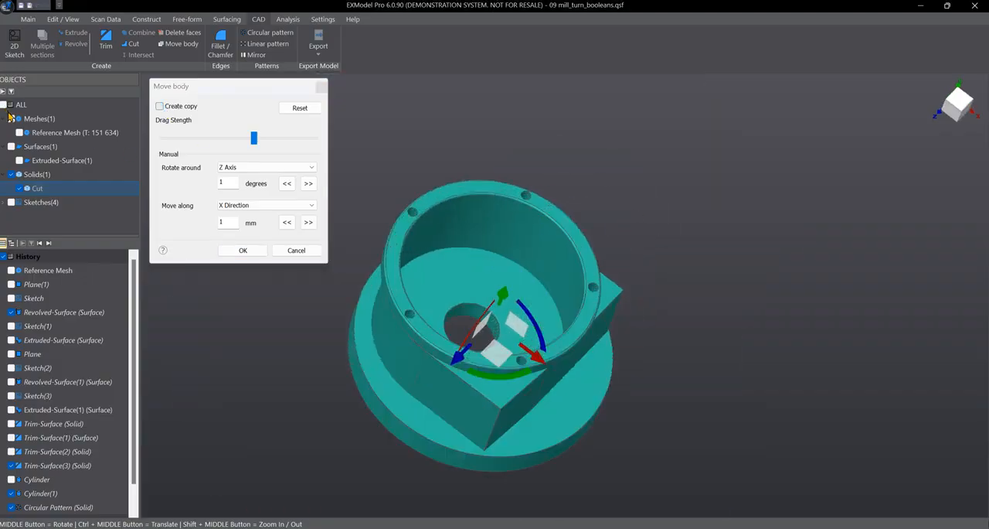
{"action": "left_click", "coordinate": [11, 119]}
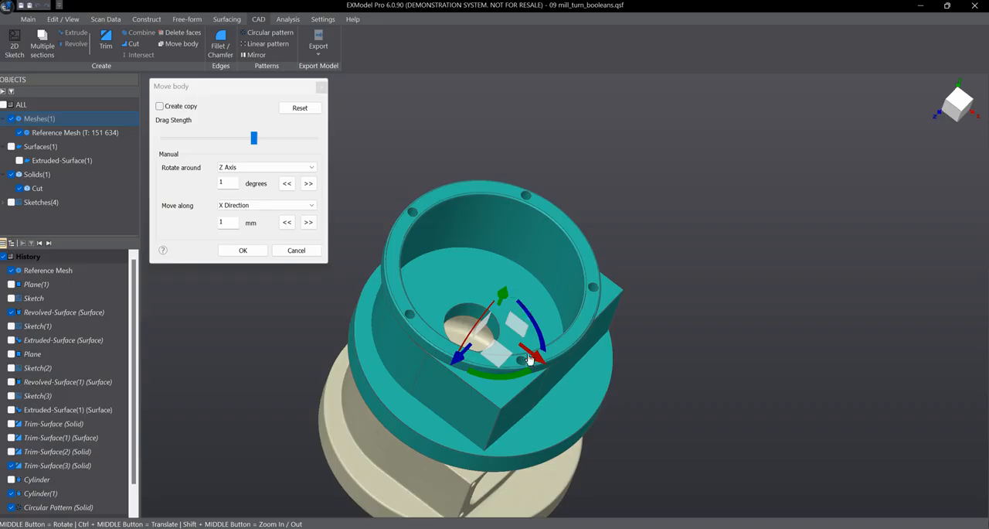
{"action": "scroll", "coordinate": [579, 341], "scroll_direction": "up", "scroll_amount": 3}
{"action": "scroll", "coordinate": [579, 344], "scroll_direction": "down", "scroll_amount": 4}
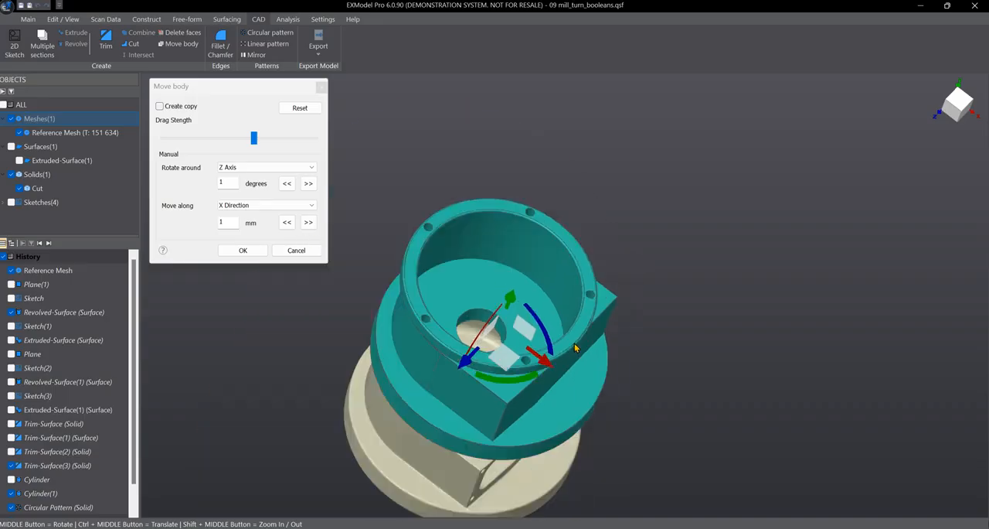
Move the Cut solid along the X axis until it sits clear beside the reference mesh
{"action": "left_click_drag", "start_coordinate": [544, 361], "coordinate": [676, 477]}
{"action": "middle_click_drag", "start_coordinate": [675, 477], "coordinate": [464, 394]}
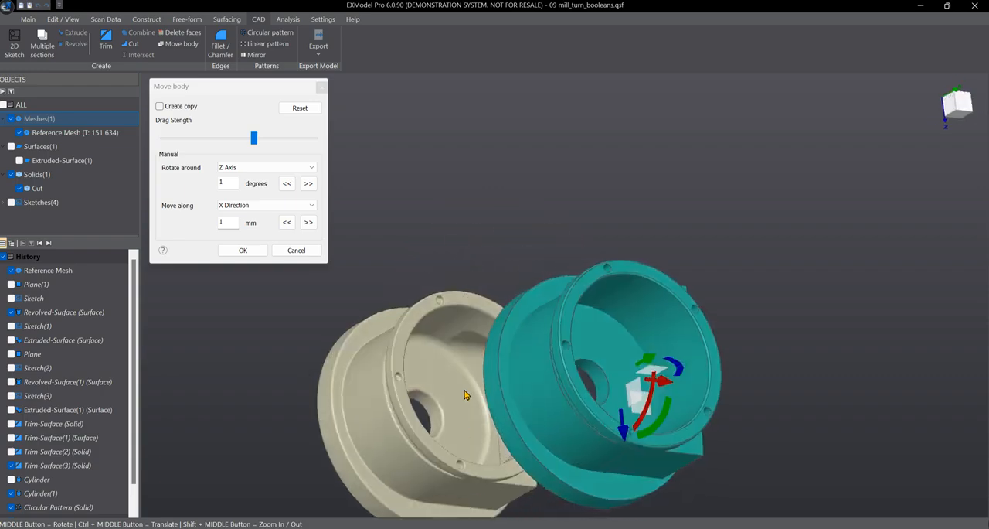
{"action": "left_click_drag", "start_coordinate": [651, 412], "coordinate": [740, 425]}
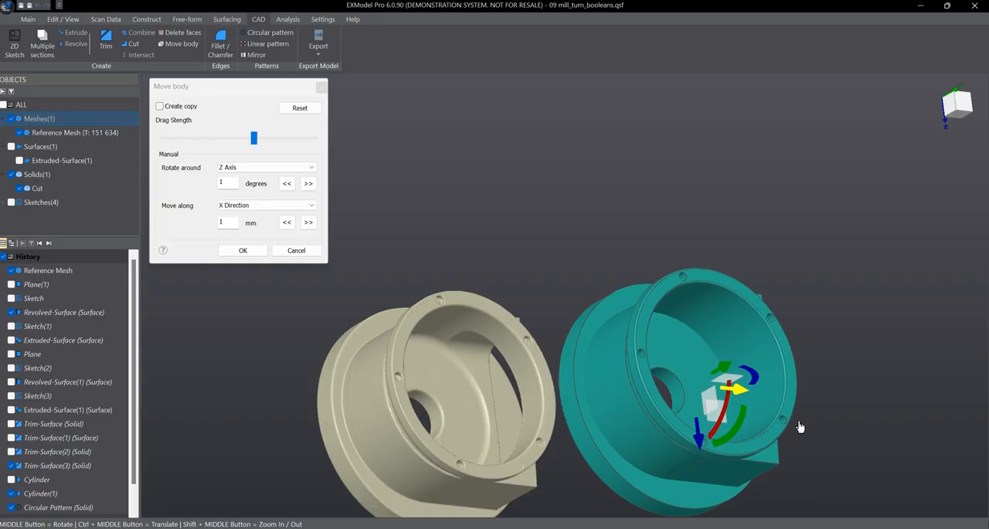
{"action": "middle_click_drag", "start_coordinate": [565, 255], "coordinate": [539, 305]}
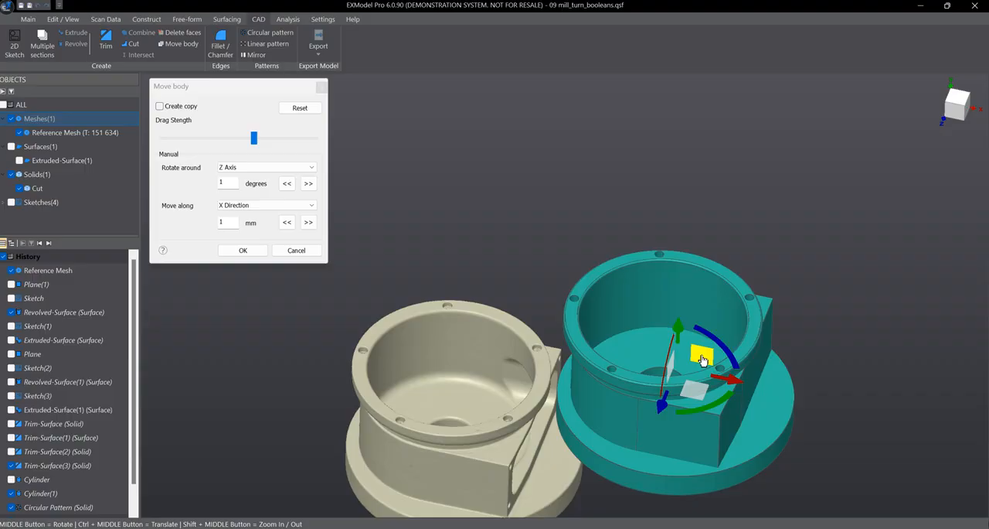
Move the Cut solid freely within the XY plane, up and further away from the reference mesh
{"action": "left_click_drag", "start_coordinate": [701, 360], "coordinate": [831, 189]}
{"action": "mouse_move", "coordinate": [593, 343]}
{"action": "middle_mouse_down"}
{"action": "mouse_move", "coordinate": [544, 405]}
{"action": "mouse_move", "coordinate": [611, 337]}
{"action": "middle_mouse_up"}
{"action": "left_click_drag", "start_coordinate": [734, 321], "coordinate": [728, 299]}
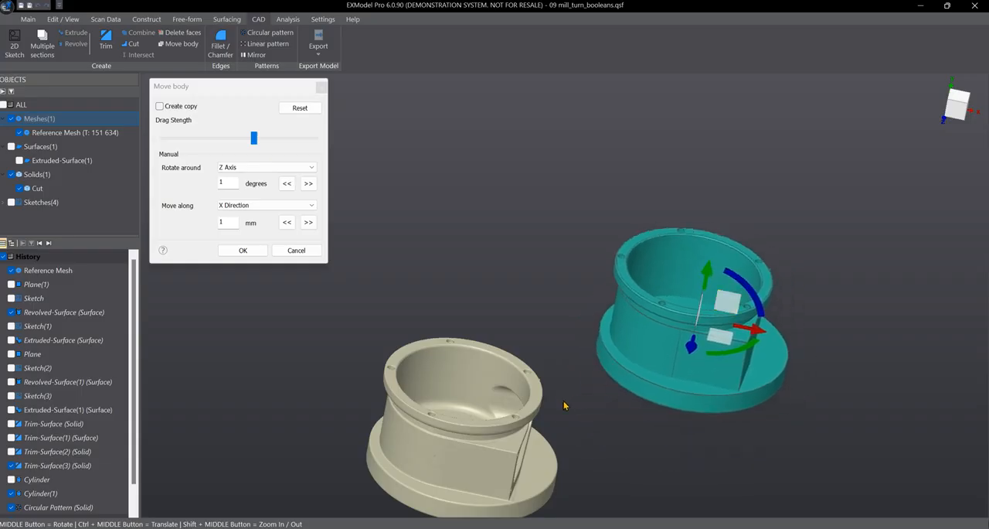
{"action": "middle_click_drag", "start_coordinate": [565, 402], "coordinate": [482, 401]}
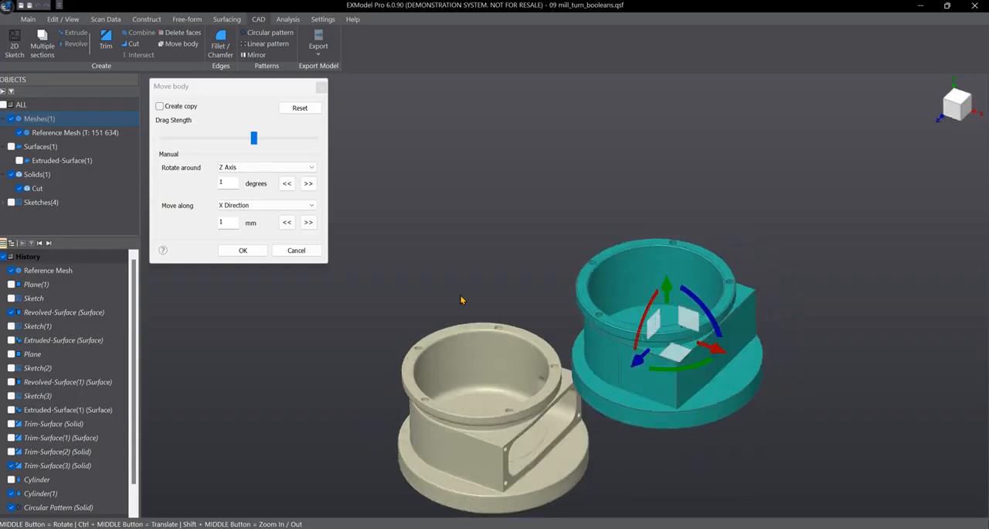
{"action": "middle_click_drag", "start_coordinate": [460, 294], "coordinate": [610, 335]}
{"action": "middle_click_drag", "start_coordinate": [735, 287], "coordinate": [512, 330]}
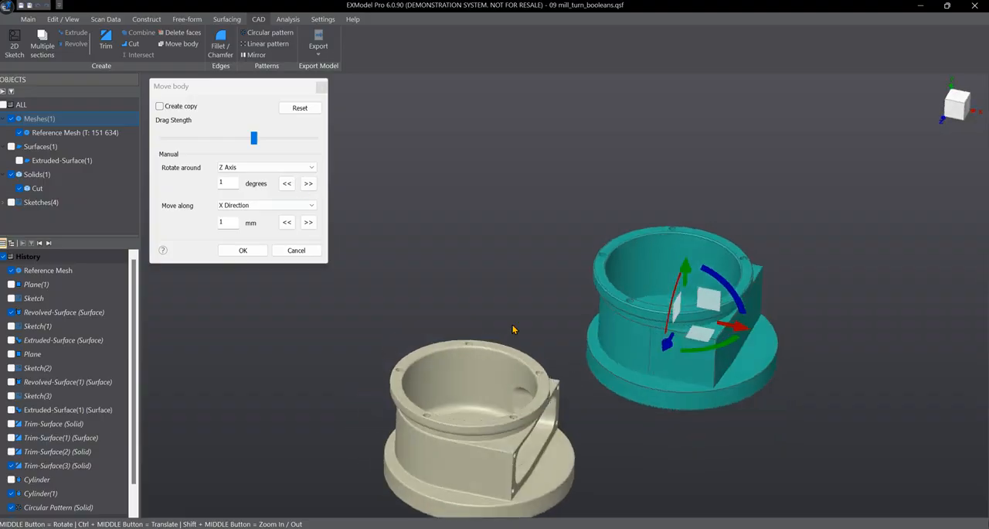
{"action": "middle_click_drag", "start_coordinate": [506, 379], "coordinate": [464, 332]}
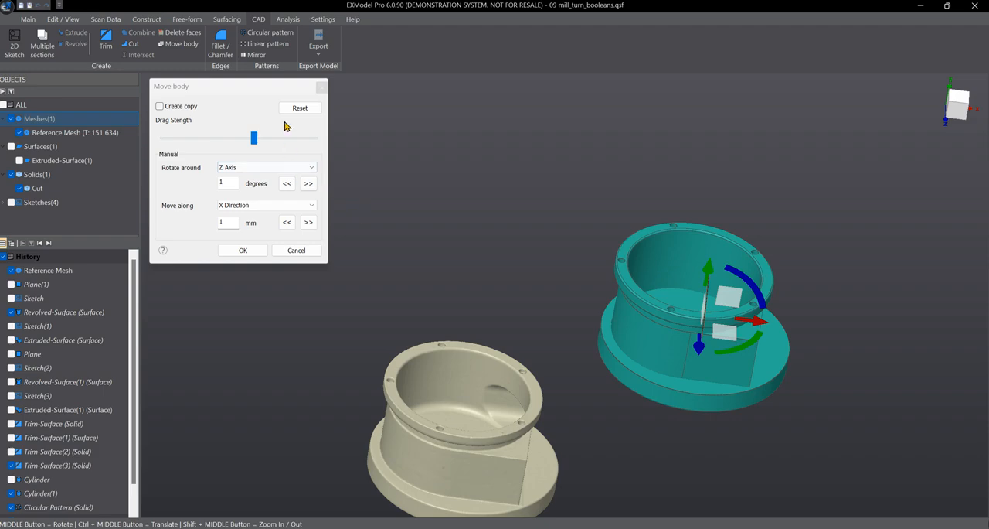
Reduce the drag strength to a low level and nudge the Cut solid along the X axis
{"action": "left_click", "coordinate": [257, 140]}
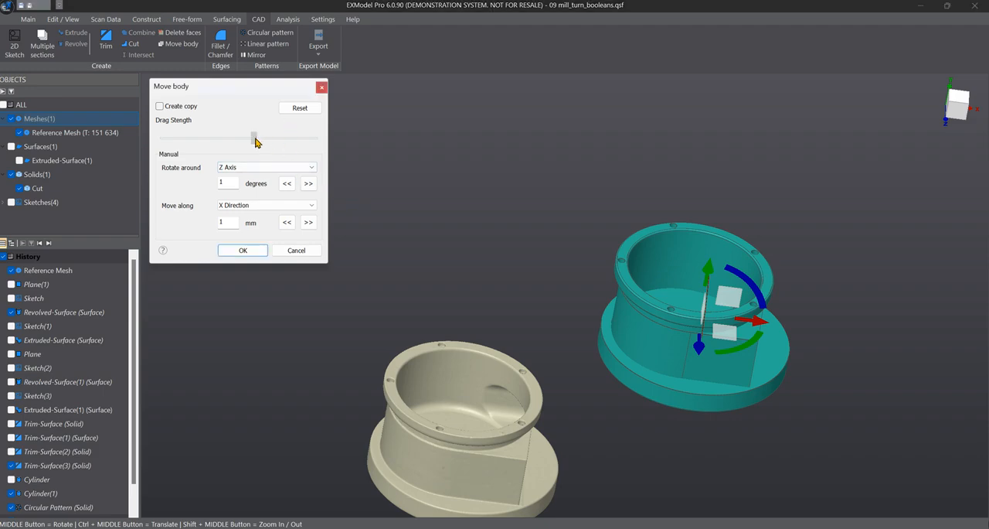
{"action": "left_click_drag", "start_coordinate": [257, 139], "coordinate": [183, 139]}
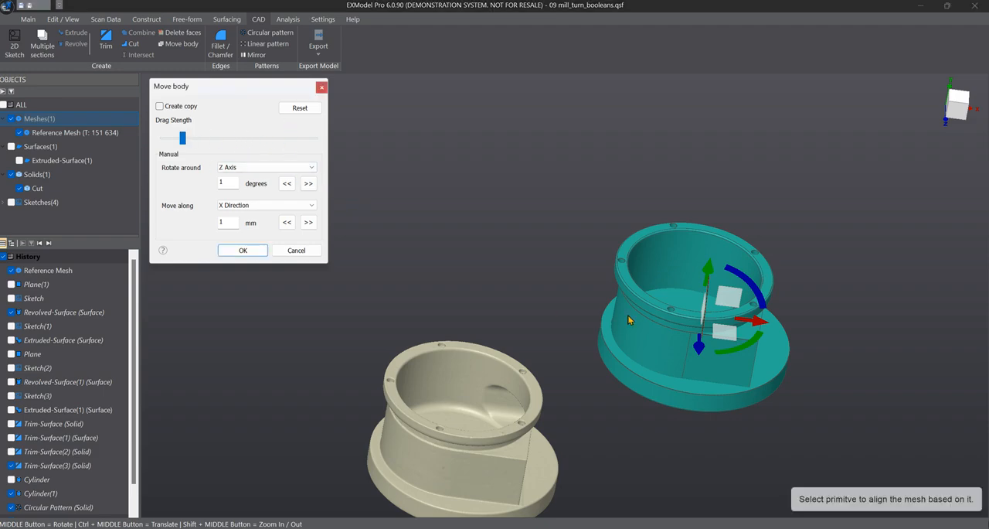
{"action": "middle_click_drag", "start_coordinate": [498, 184], "coordinate": [520, 193]}
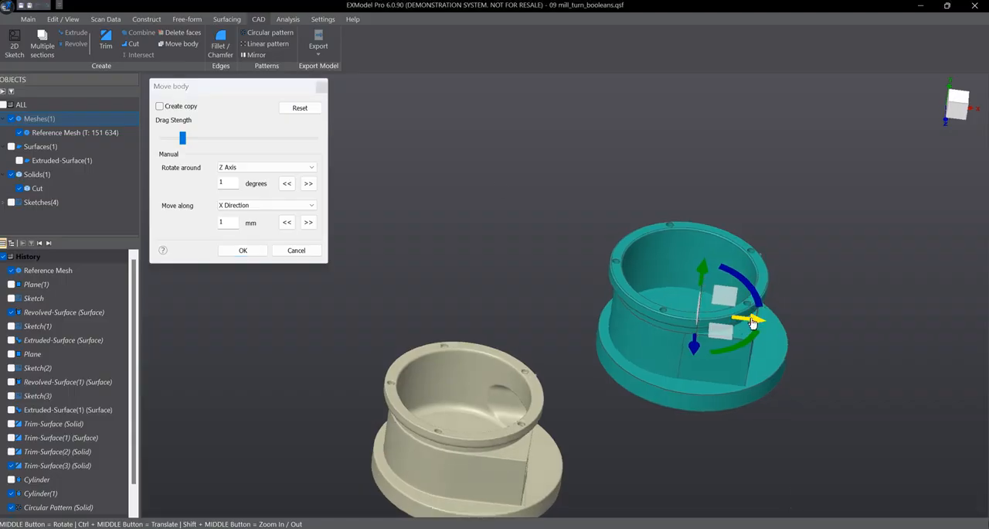
{"action": "left_click_drag", "start_coordinate": [750, 323], "coordinate": [734, 340]}
Raise the drag strength from minimum to maximum and move the Cut solid back and forth along the X axis
{"action": "left_click", "coordinate": [181, 145]}
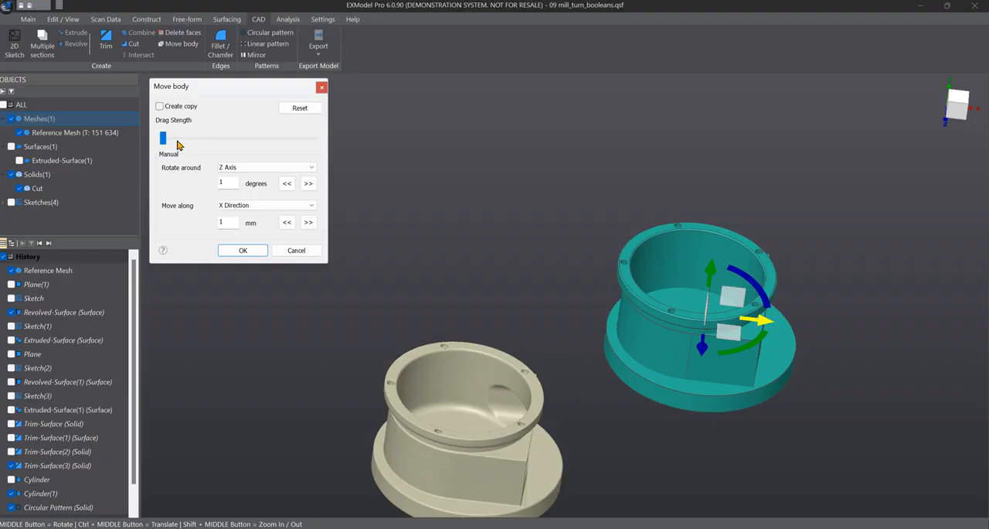
{"action": "left_click_drag", "start_coordinate": [165, 140], "coordinate": [321, 141]}
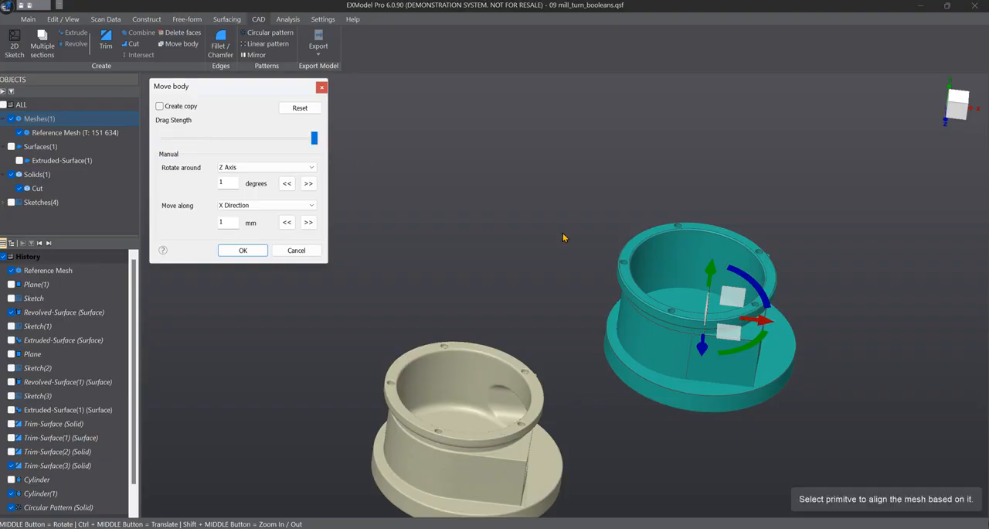
{"action": "left_click_drag", "start_coordinate": [761, 325], "coordinate": [908, 340]}
{"action": "left_click_drag", "start_coordinate": [824, 338], "coordinate": [727, 313]}
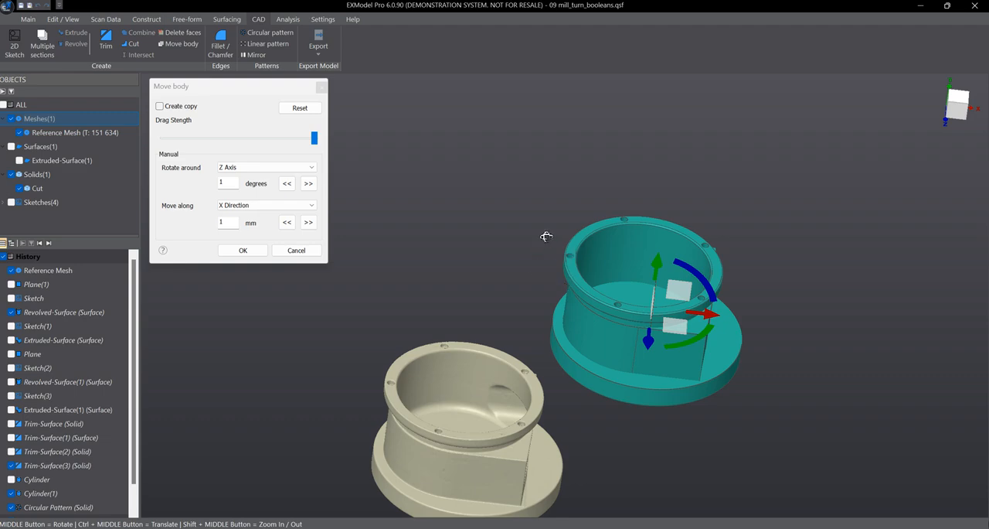
{"action": "middle_click_drag", "start_coordinate": [545, 236], "coordinate": [431, 266]}
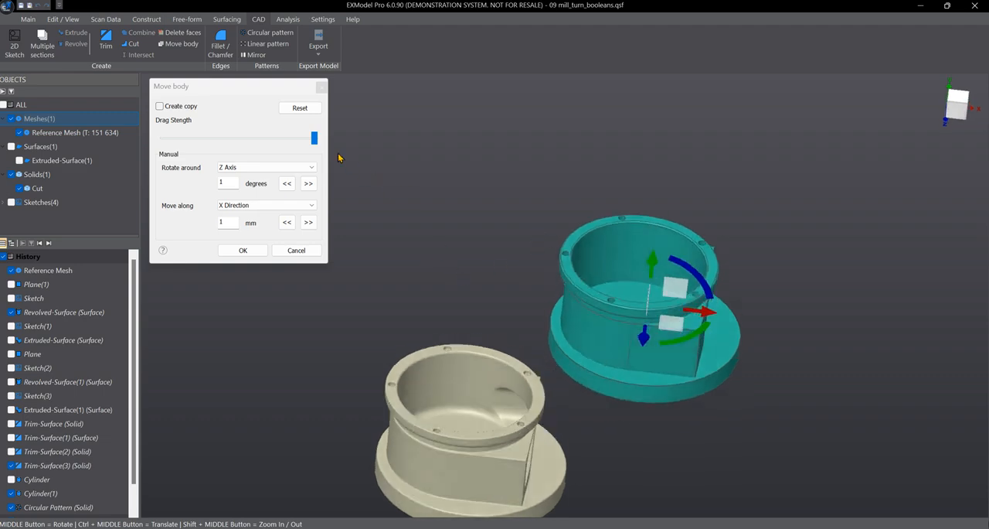
Lower the drag strength to a small value and reset the Cut solid to its original position
{"action": "left_click_drag", "start_coordinate": [314, 139], "coordinate": [187, 138]}
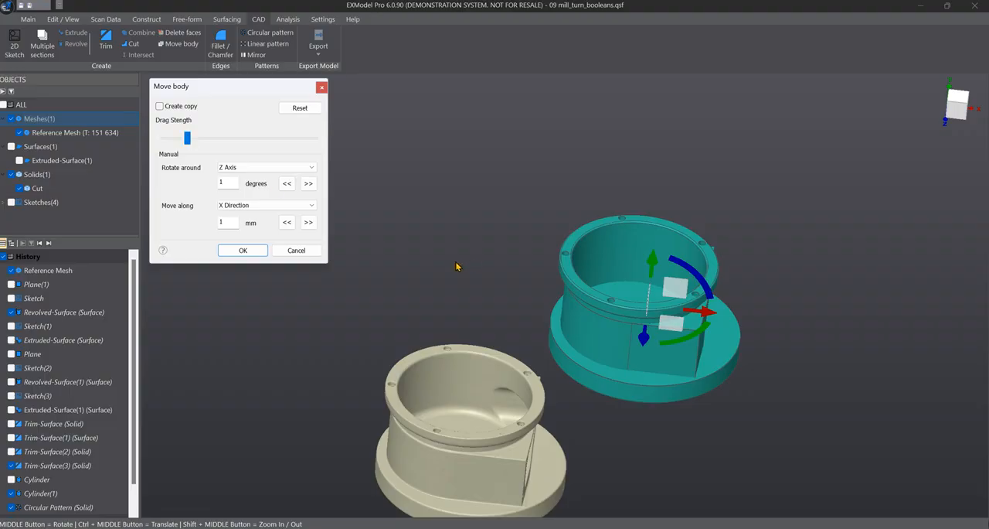
{"action": "middle_click_drag", "start_coordinate": [456, 266], "coordinate": [442, 262]}
{"action": "scroll", "coordinate": [466, 262], "scroll_direction": "down", "scroll_amount": 2}
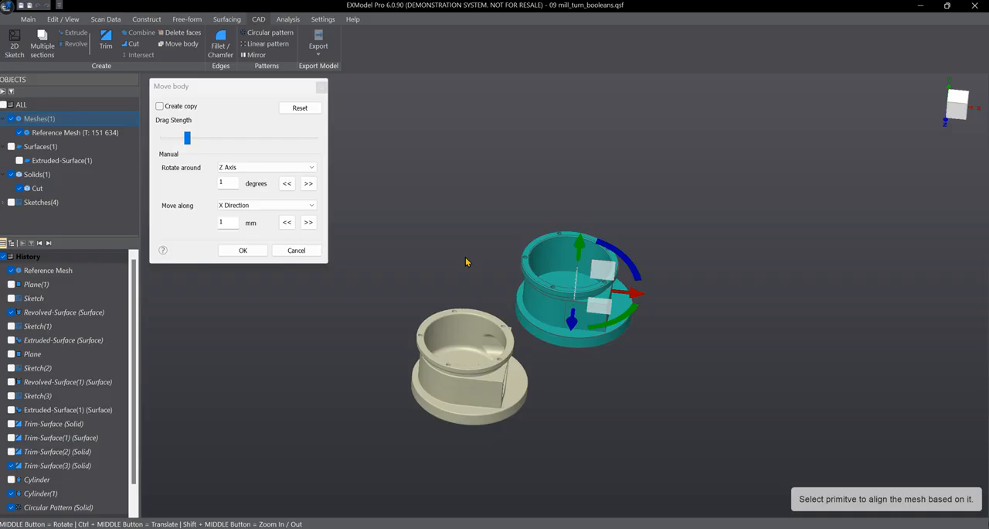
{"action": "left_click", "coordinate": [304, 106]}
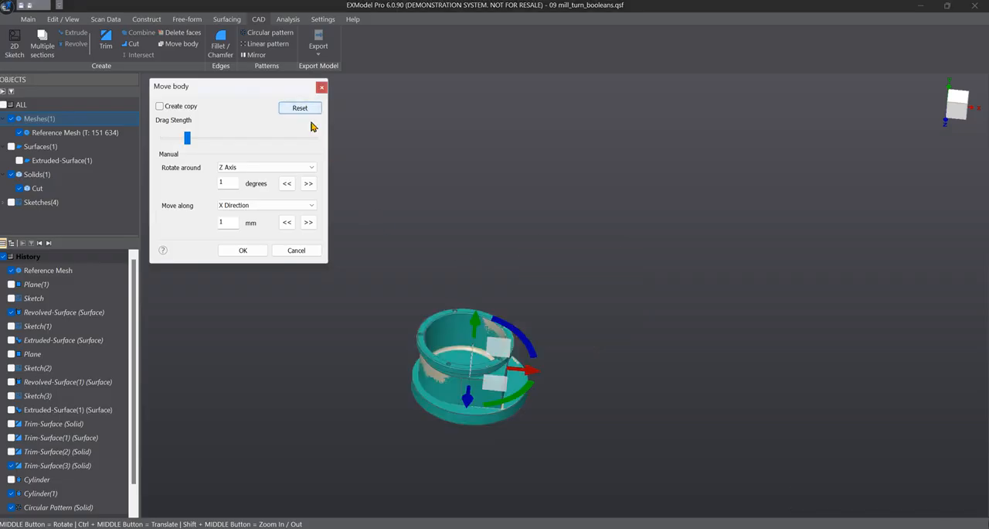
{"action": "scroll", "coordinate": [468, 341], "scroll_direction": "up", "scroll_amount": 1}
{"action": "scroll", "coordinate": [452, 368], "scroll_direction": "up", "scroll_amount": 3}
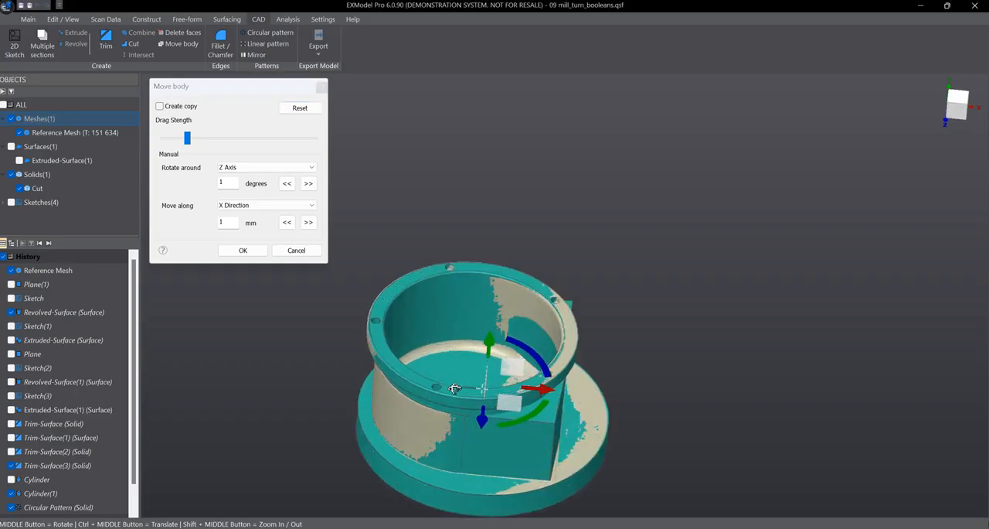
{"action": "middle_click_drag", "start_coordinate": [451, 368], "coordinate": [450, 351]}
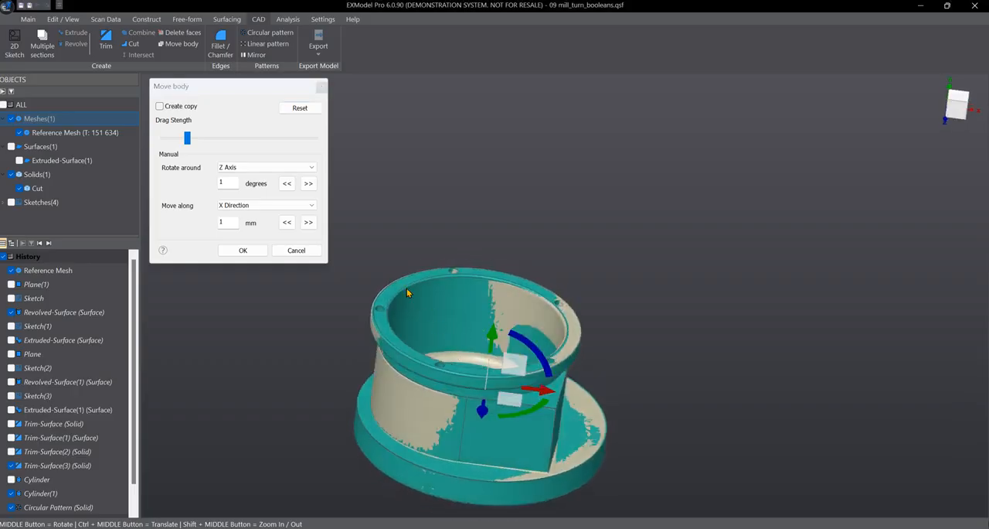
In the front view, set the manual rotation to 5 degrees around the X axis and lower the drag strength to minimum
{"action": "left_click", "coordinate": [257, 171]}
{"action": "left_click", "coordinate": [257, 172]}
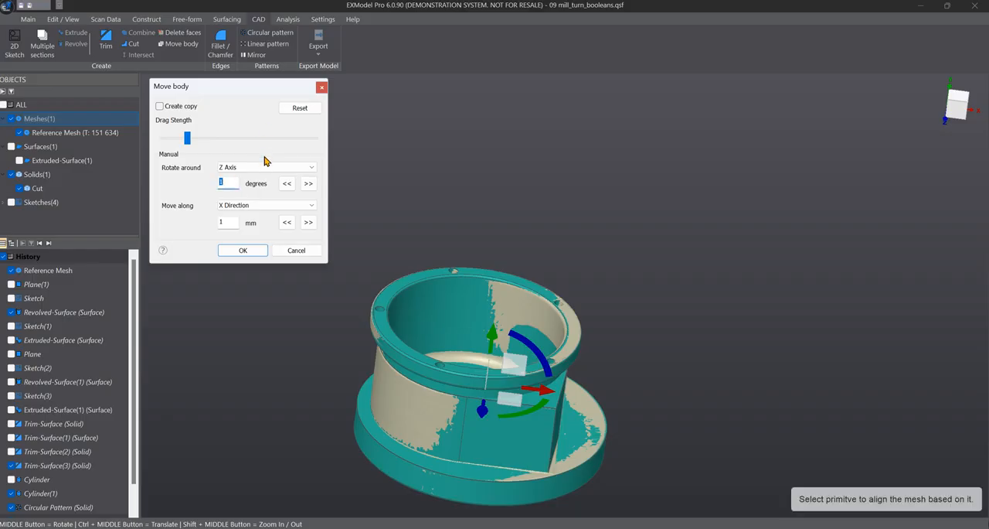
{"action": "left_click", "coordinate": [253, 169]}
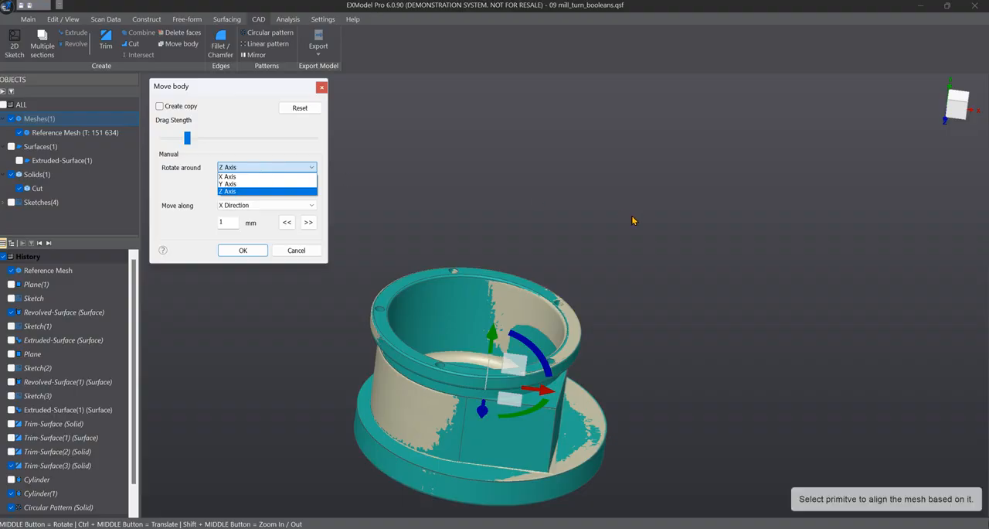
{"action": "left_click", "coordinate": [961, 113]}
{"action": "left_click", "coordinate": [960, 113]}
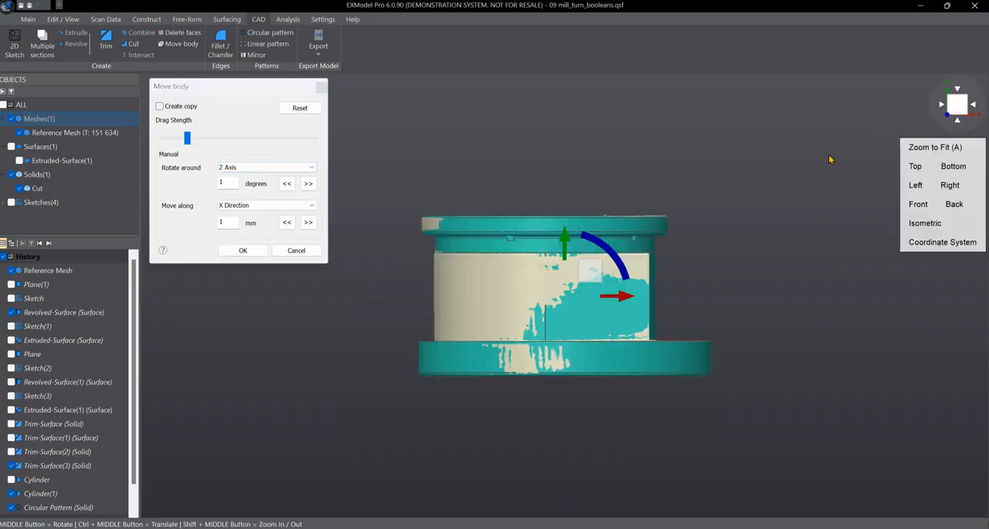
{"action": "mouse_move", "coordinate": [980, 118]}
{"action": "left_click", "coordinate": [293, 172]}
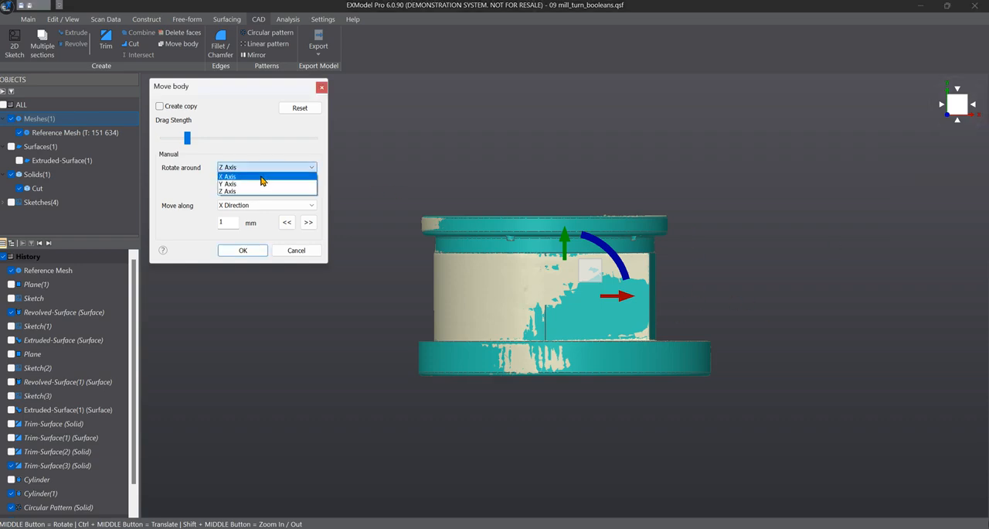
{"action": "left_click", "coordinate": [259, 164]}
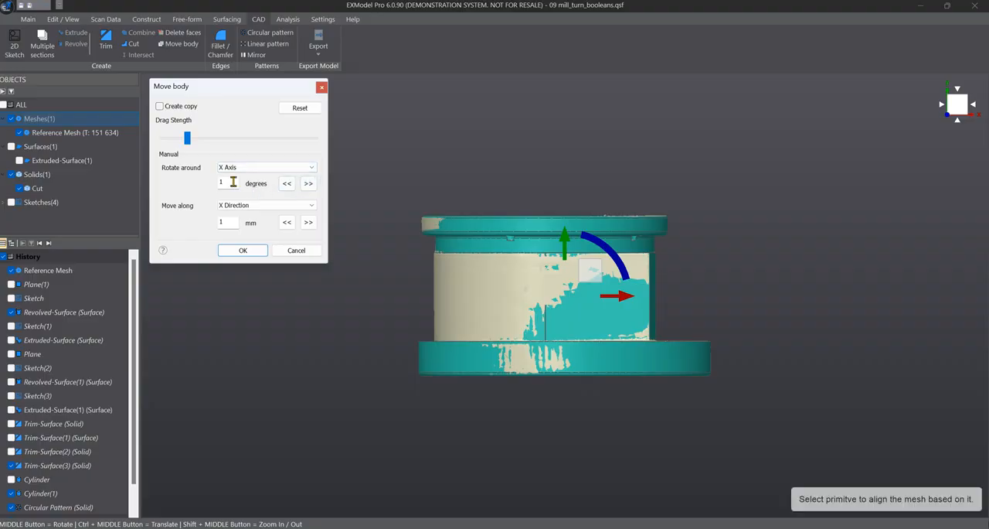
{"action": "left_click", "coordinate": [244, 142]}
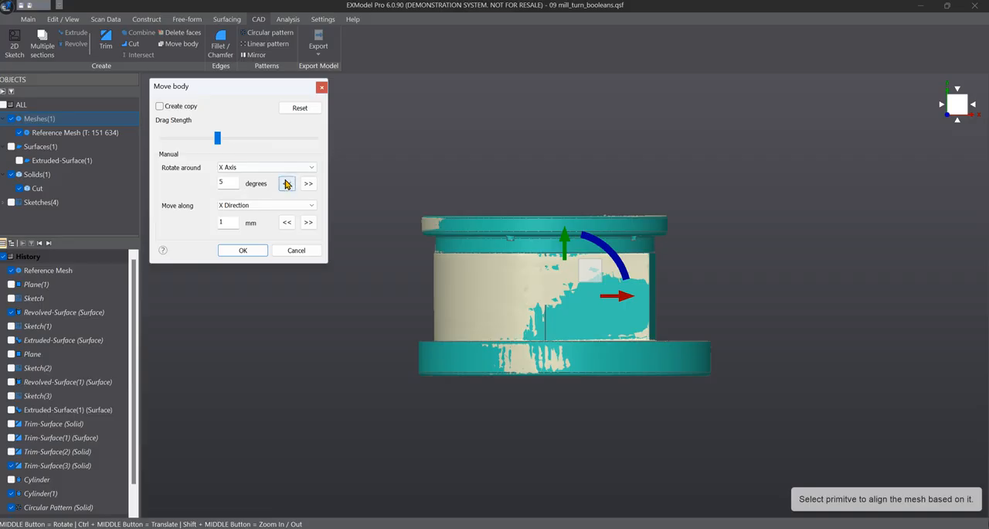
{"action": "left_click_drag", "start_coordinate": [217, 142], "coordinate": [125, 141]}
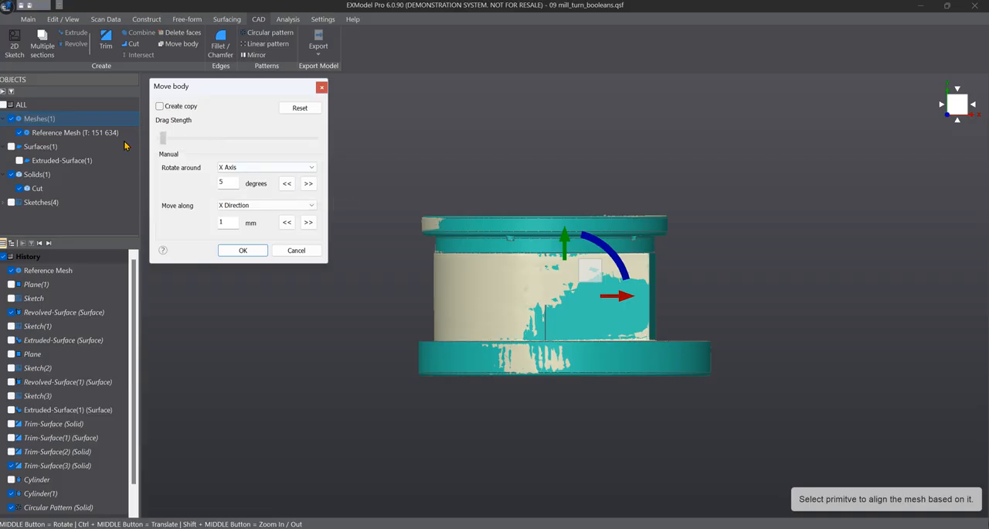
Rotate the Cut solid forward around the X axis in three 5-degree increments and back by the same amount
{"action": "left_click", "coordinate": [308, 186]}
{"action": "left_click", "coordinate": [308, 185]}
{"action": "left_click", "coordinate": [308, 185]}
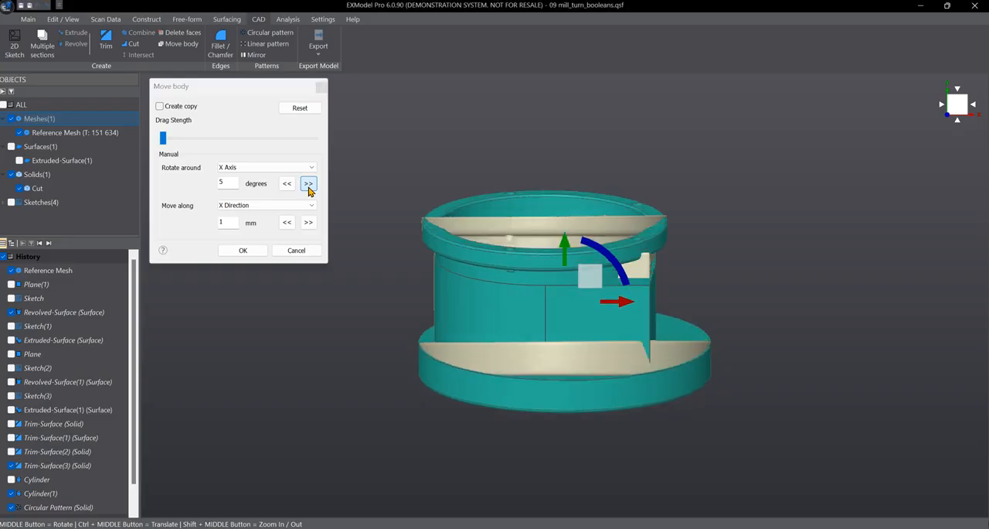
{"action": "left_click", "coordinate": [286, 185]}
{"action": "left_click", "coordinate": [286, 184]}
{"action": "left_click", "coordinate": [286, 184]}
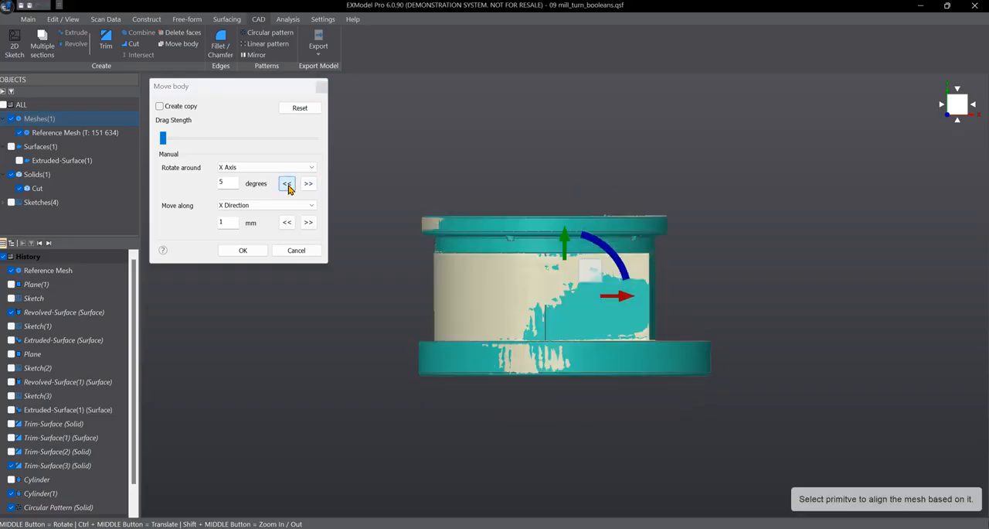
Set the manual translation to 5 mm along the X direction and shift the Cut solid forward by three increments
{"action": "left_click", "coordinate": [242, 208]}
{"action": "left_click", "coordinate": [239, 214]}
{"action": "double_click", "coordinate": [230, 220]}
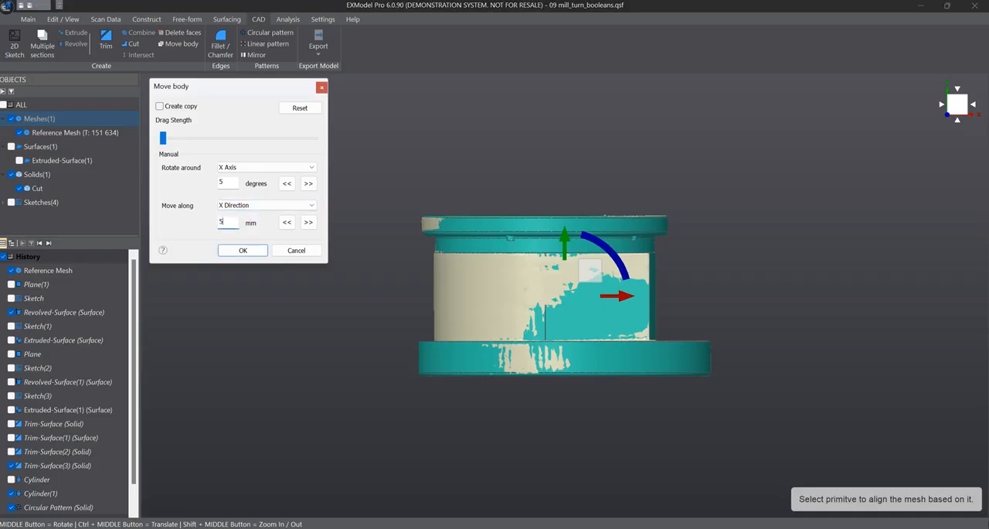
{"action": "type", "text": "5"}
{"action": "left_click", "coordinate": [308, 222]}
{"action": "left_click", "coordinate": [308, 221]}
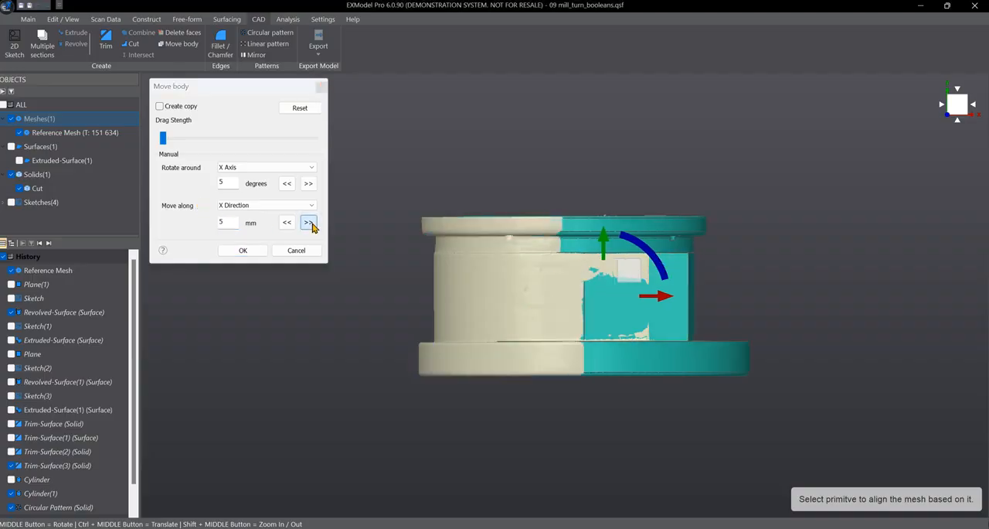
{"action": "left_click", "coordinate": [309, 222]}
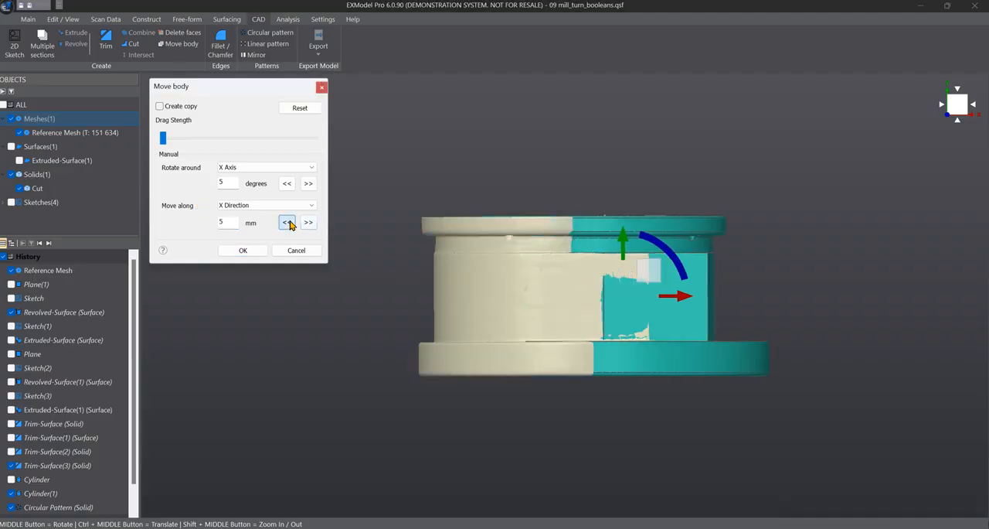
Shift the Cut solid back three 5 mm increments along X and forward three increments again
{"action": "left_click", "coordinate": [287, 222]}
{"action": "left_click", "coordinate": [287, 223]}
{"action": "left_click", "coordinate": [288, 223]}
{"action": "left_click", "coordinate": [308, 222]}
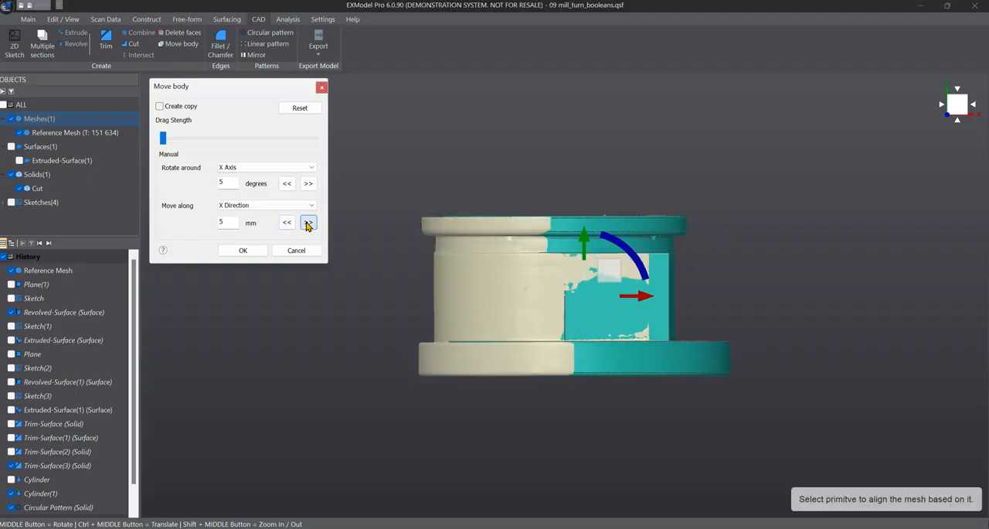
{"action": "left_click", "coordinate": [308, 222]}
{"action": "left_click", "coordinate": [308, 225]}
Return the Cut solid onto the reference mesh with three 5 mm increments backward along the X direction
{"action": "middle_click_drag", "start_coordinate": [418, 203], "coordinate": [409, 256]}
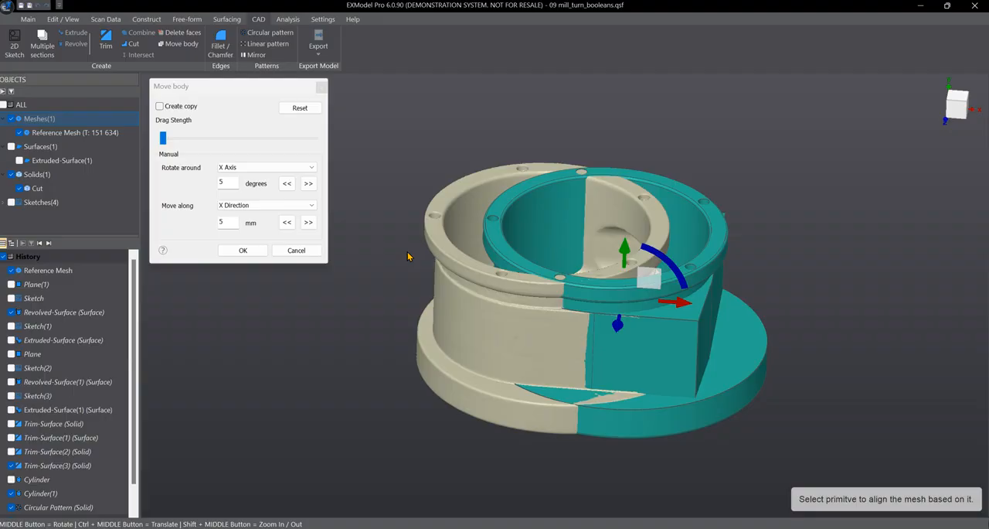
{"action": "left_click", "coordinate": [287, 222]}
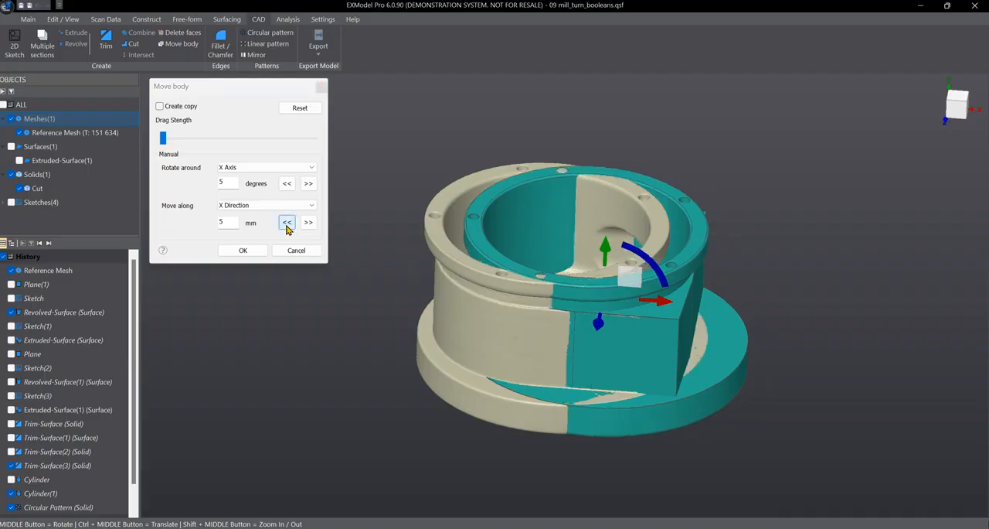
{"action": "left_click", "coordinate": [287, 222]}
{"action": "left_click", "coordinate": [287, 221]}
{"action": "middle_click_drag", "start_coordinate": [547, 266], "coordinate": [498, 247]}
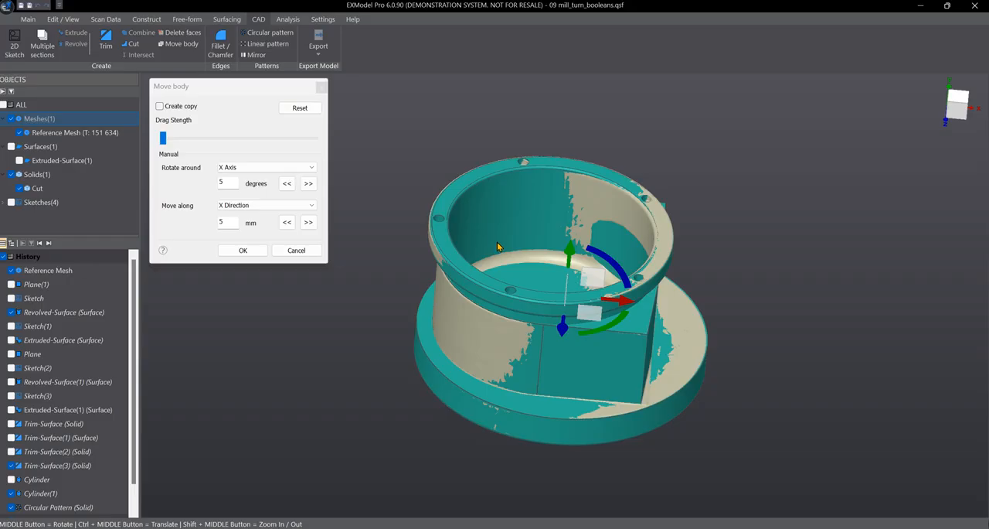
Raise the drag strength to about halfway, enable copy creation and move a copy of the Cut solid sideways within the XY plane
{"action": "left_click_drag", "start_coordinate": [162, 137], "coordinate": [238, 138]}
{"action": "middle_click_drag", "start_coordinate": [598, 200], "coordinate": [507, 198]}
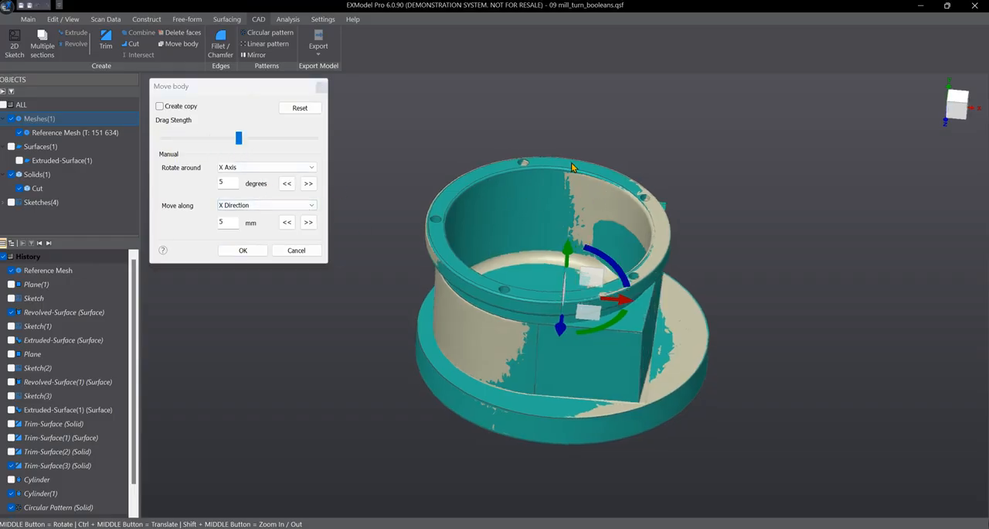
{"action": "scroll", "coordinate": [561, 168], "scroll_direction": "up", "scroll_amount": 2}
{"action": "scroll", "coordinate": [561, 169], "scroll_direction": "down", "scroll_amount": 2}
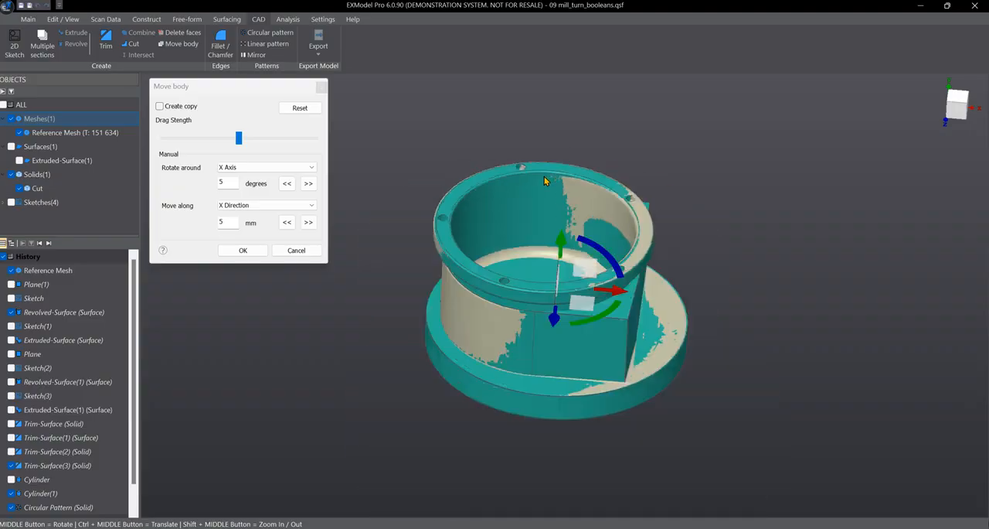
{"action": "left_click", "coordinate": [160, 107]}
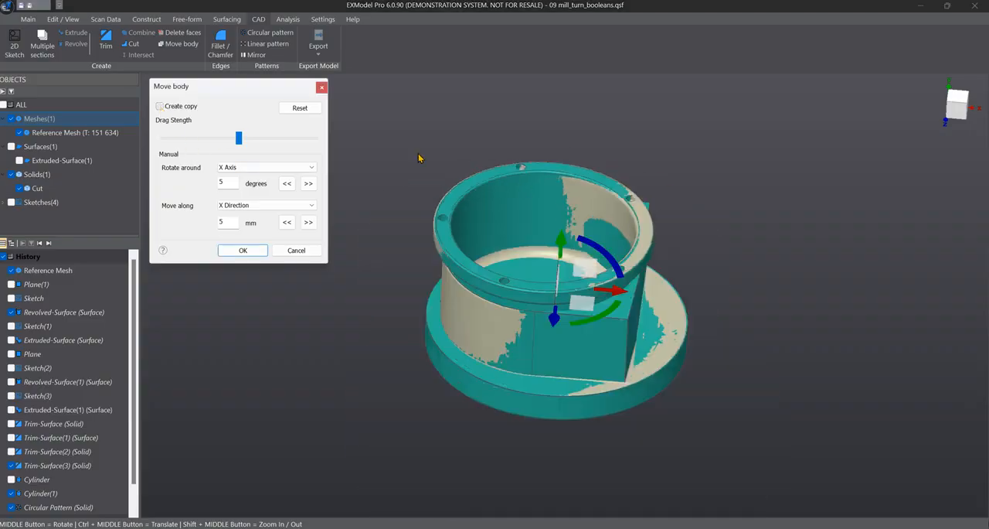
{"action": "middle_click_drag", "start_coordinate": [559, 154], "coordinate": [539, 153]}
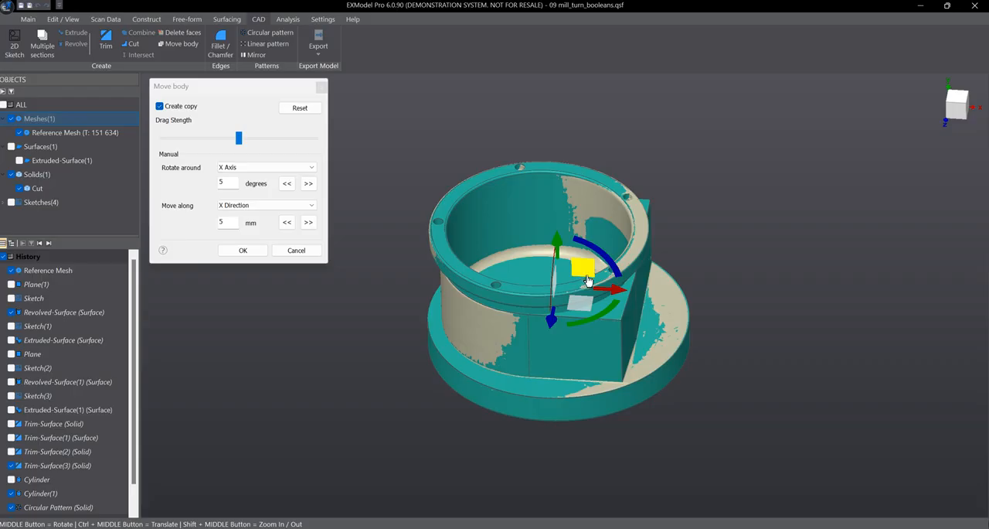
{"action": "left_click_drag", "start_coordinate": [593, 276], "coordinate": [933, 240]}
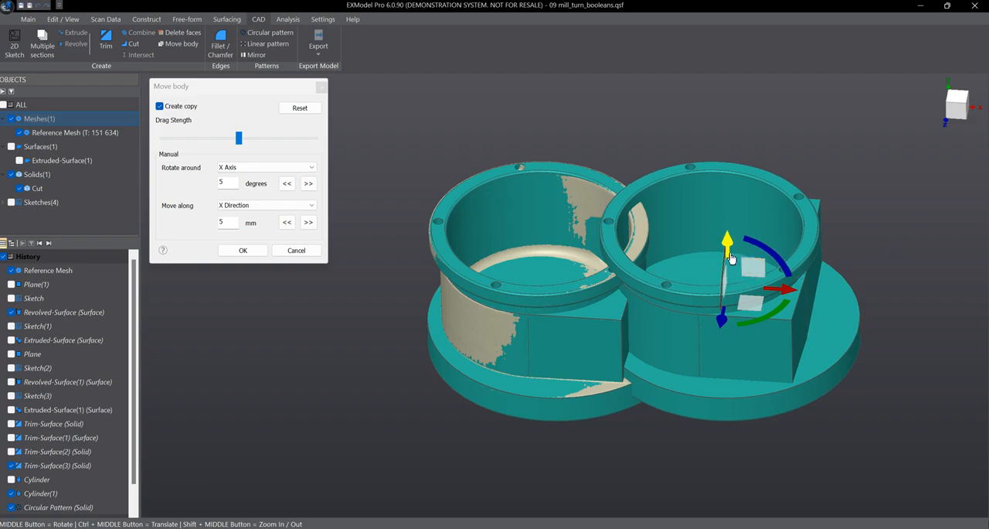
Raise the copy along the Y axis and move it farther sideways, clear of the original solid
{"action": "left_click_drag", "start_coordinate": [763, 237], "coordinate": [843, 205]}
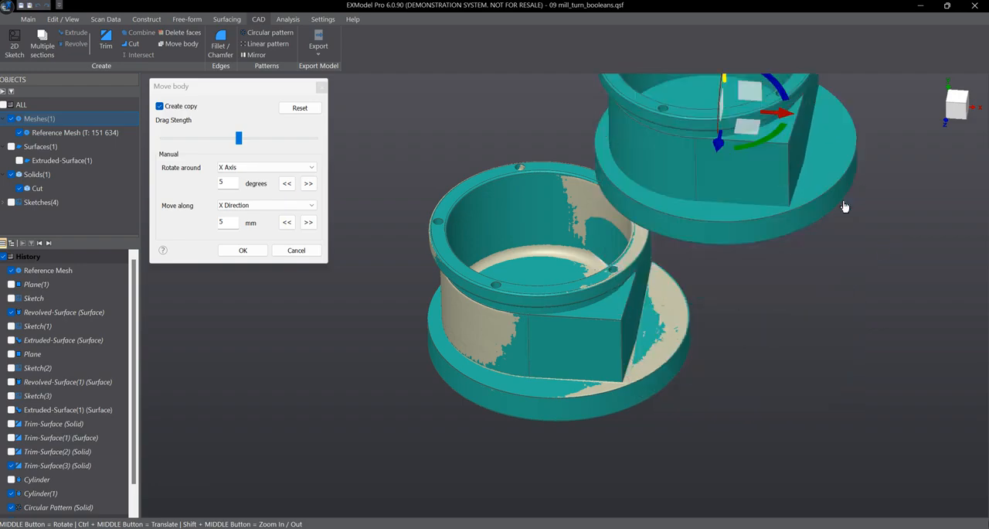
{"action": "scroll", "coordinate": [609, 275], "scroll_direction": "down", "scroll_amount": 4}
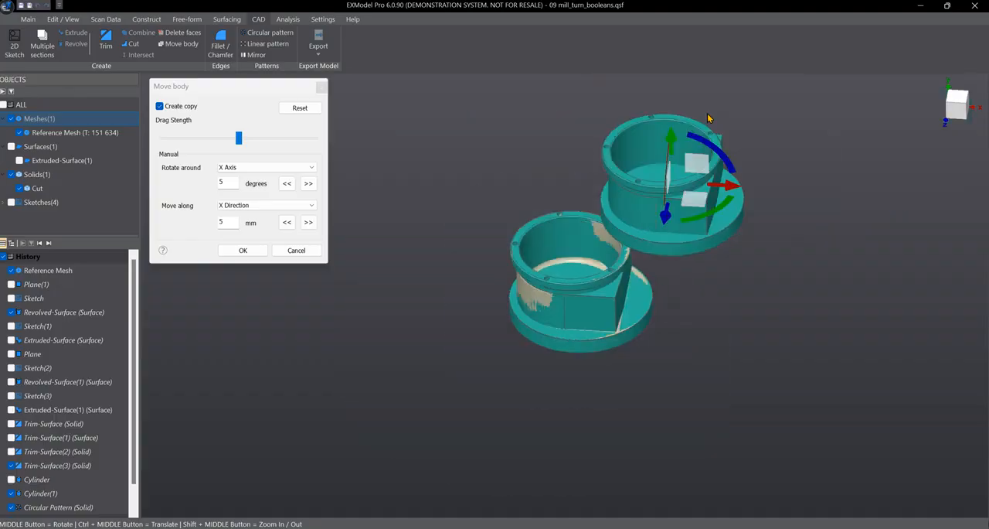
{"action": "left_click_drag", "start_coordinate": [704, 172], "coordinate": [743, 176]}
{"action": "scroll", "coordinate": [616, 225], "scroll_direction": "up", "scroll_amount": 3}
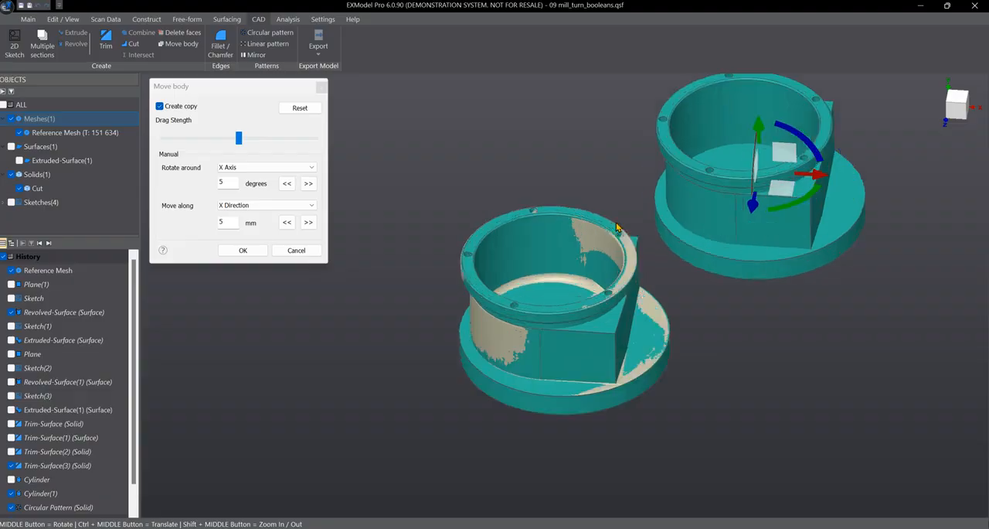
Lower the copy along the Y axis, shift it farther out along X and apply the Move body operation
{"action": "middle_click_drag", "start_coordinate": [713, 316], "coordinate": [635, 206]}
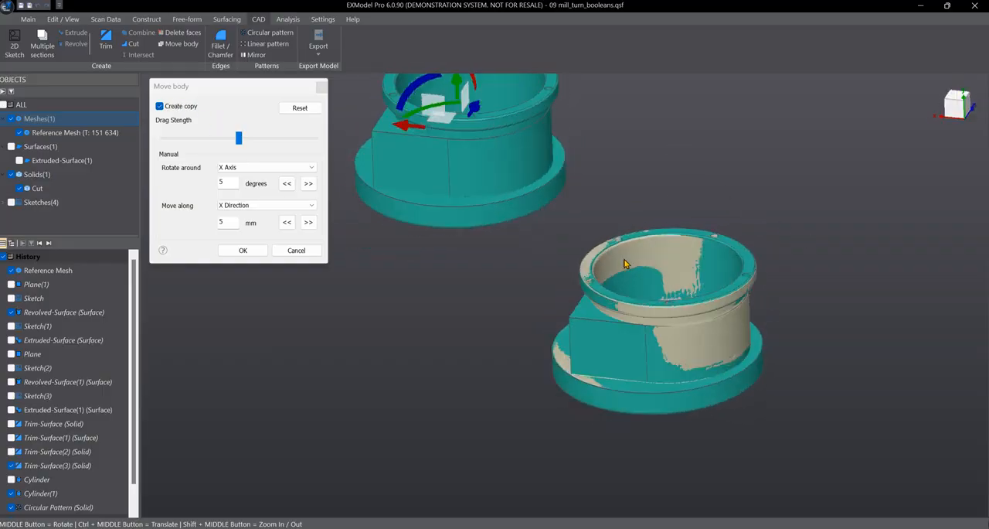
{"action": "middle_click_drag", "start_coordinate": [585, 258], "coordinate": [638, 310]}
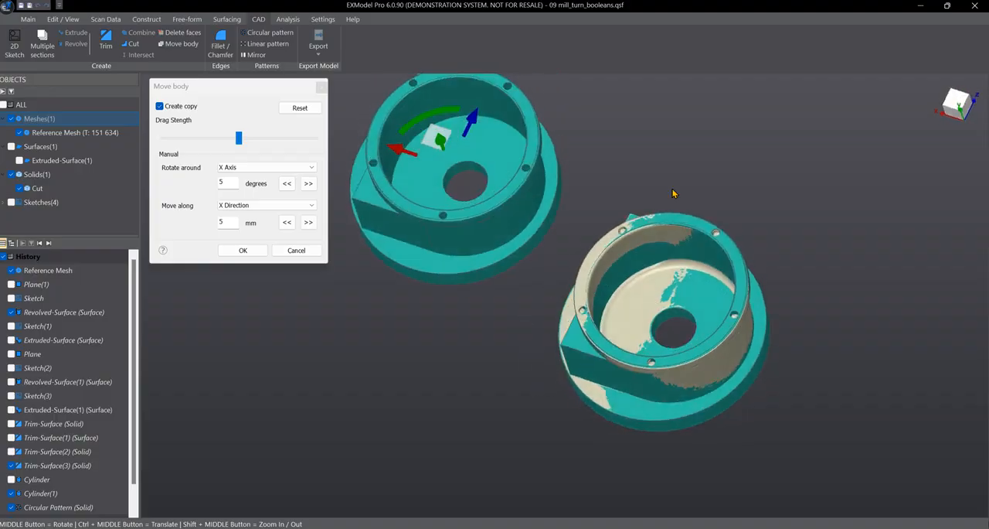
{"action": "scroll", "coordinate": [658, 319], "scroll_direction": "up", "scroll_amount": 3}
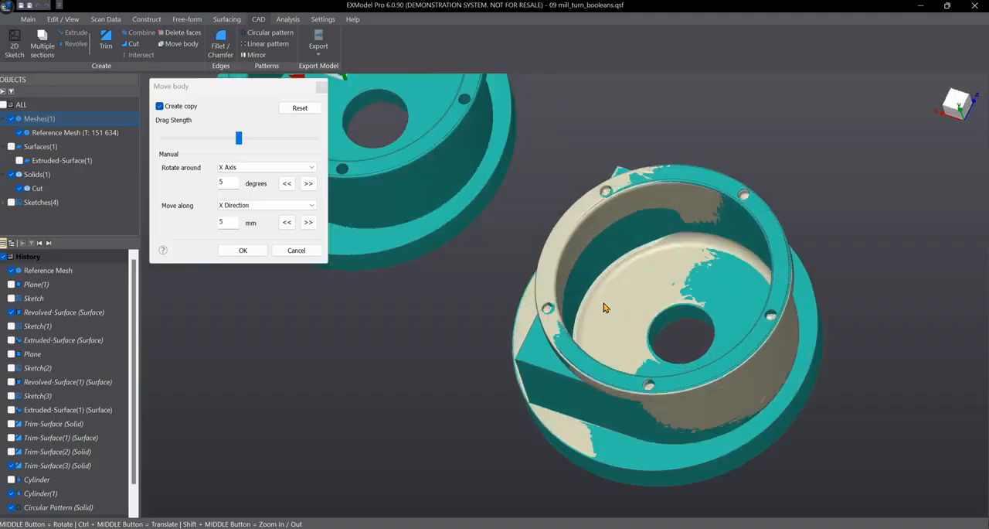
{"action": "scroll", "coordinate": [611, 298], "scroll_direction": "down", "scroll_amount": 5}
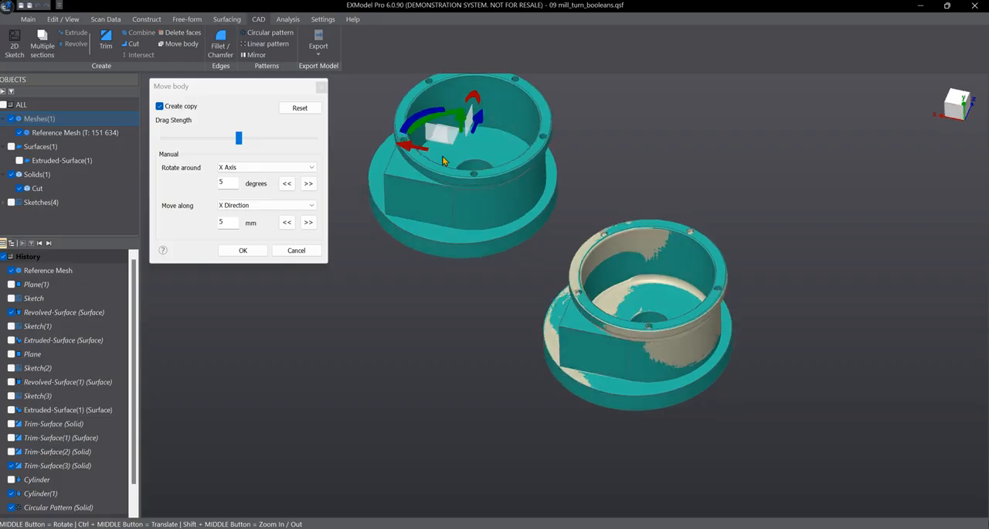
{"action": "left_click_drag", "start_coordinate": [470, 127], "coordinate": [468, 160]}
{"action": "left_click_drag", "start_coordinate": [392, 192], "coordinate": [362, 185]}
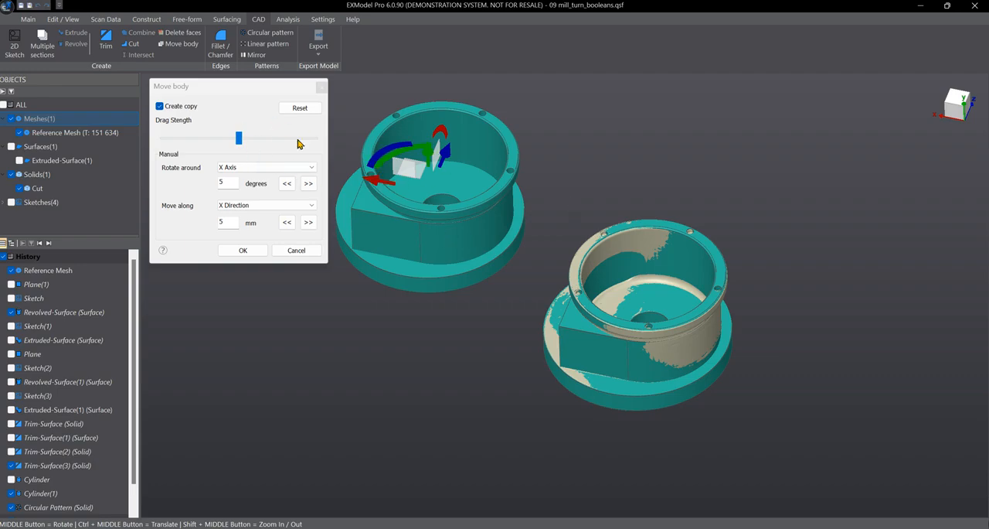
{"action": "left_click_drag", "start_coordinate": [220, 99], "coordinate": [218, 106]}
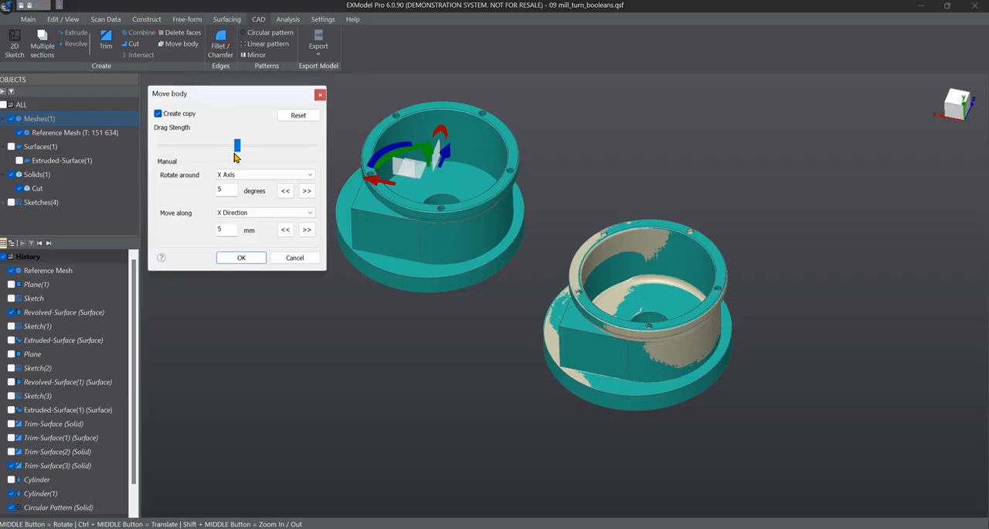
{"action": "left_click", "coordinate": [258, 259]}
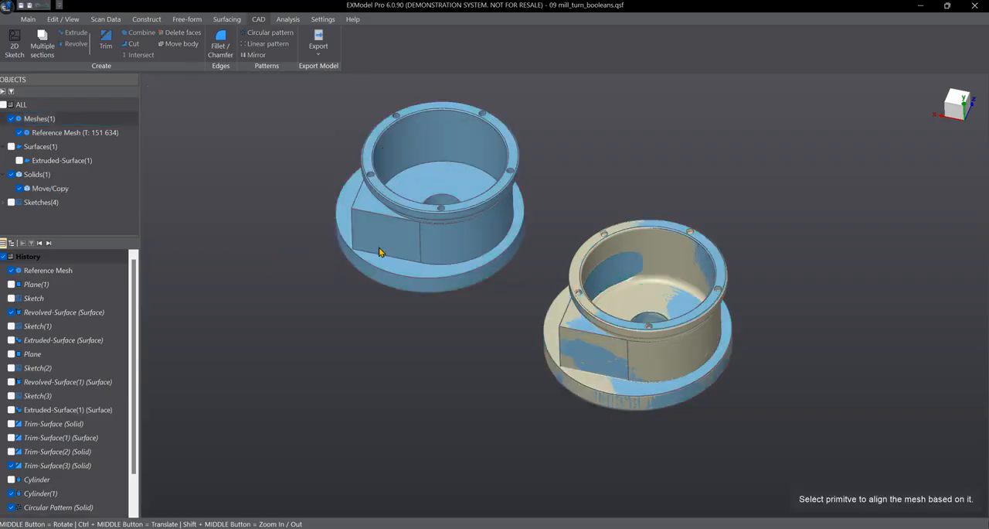
Reopen the Move/Copy solid for editing, leave it without changes and select the solid in the object tree
{"action": "middle_click_drag", "start_coordinate": [580, 221], "coordinate": [589, 246]}
{"action": "left_click", "coordinate": [60, 191]}
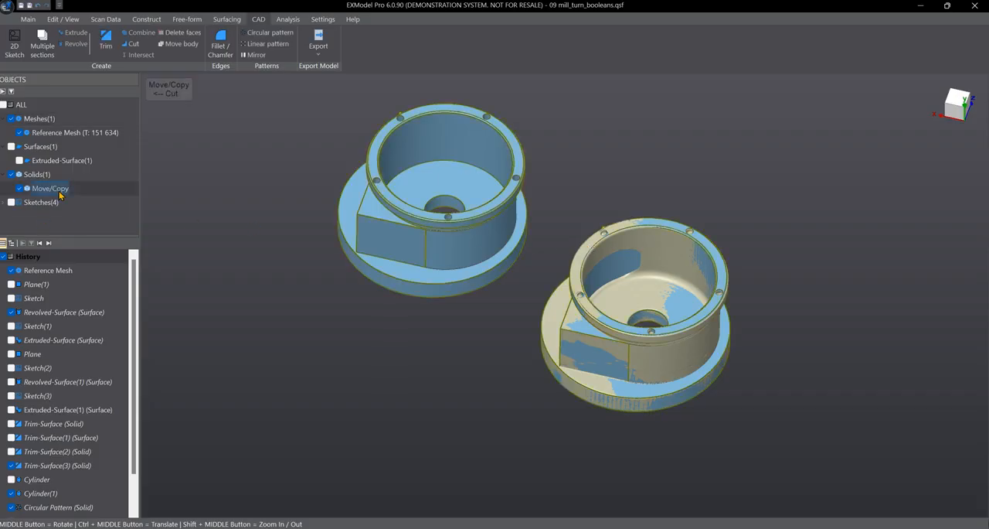
{"action": "right_click", "coordinate": [84, 191]}
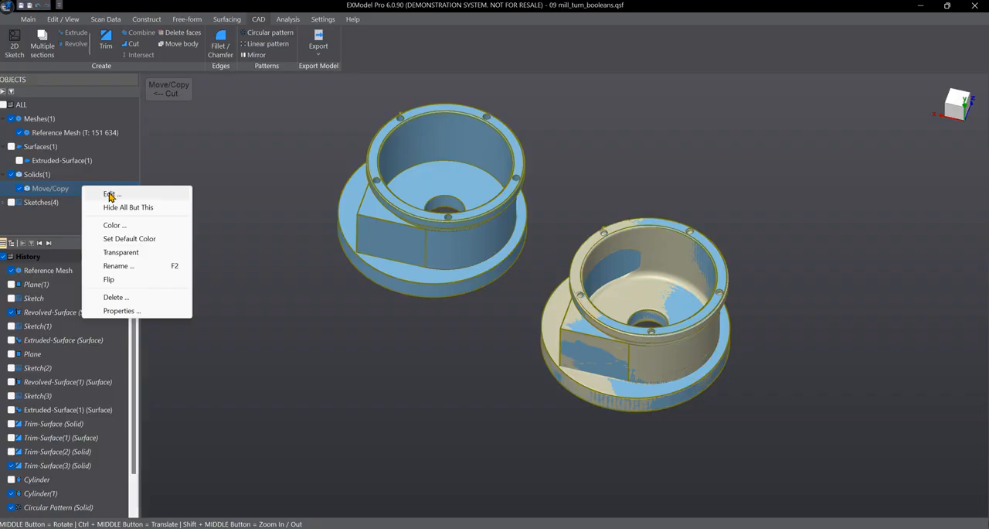
{"action": "left_click", "coordinate": [108, 194]}
{"action": "left_click", "coordinate": [297, 253]}
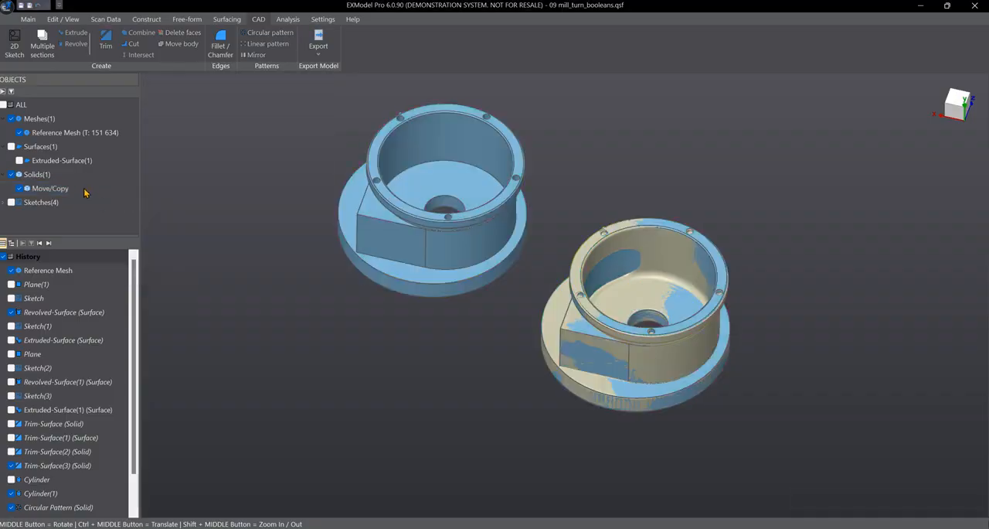
{"action": "right_click", "coordinate": [85, 192]}
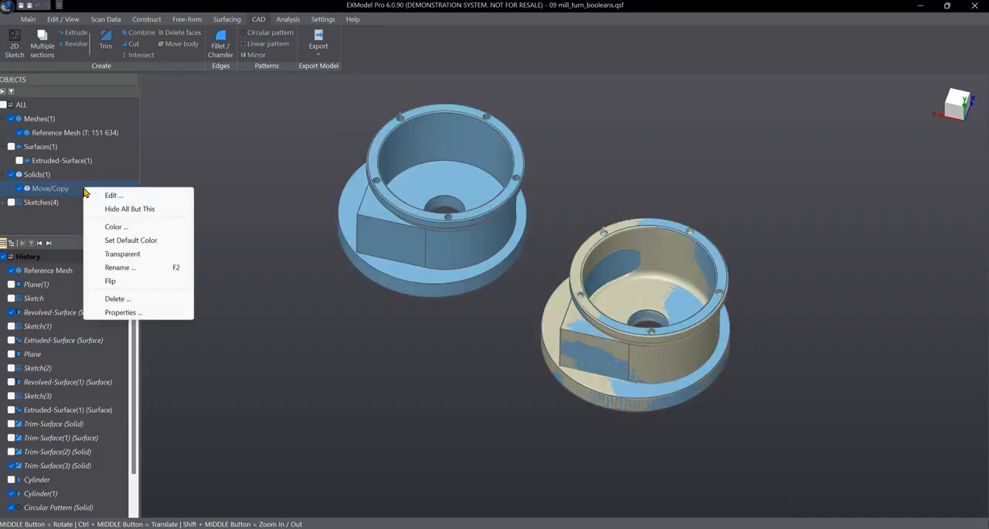
{"action": "left_click", "coordinate": [208, 219]}
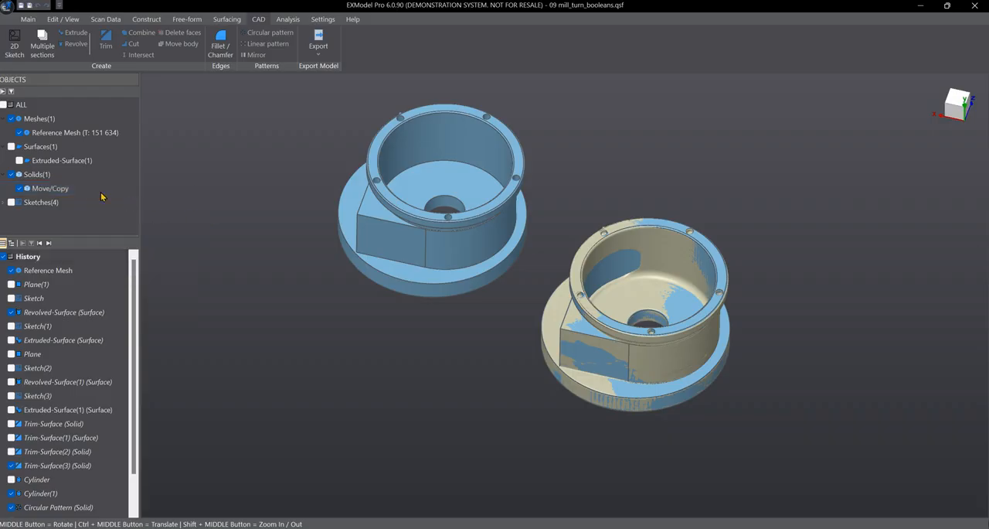
{"action": "left_click", "coordinate": [55, 191]}
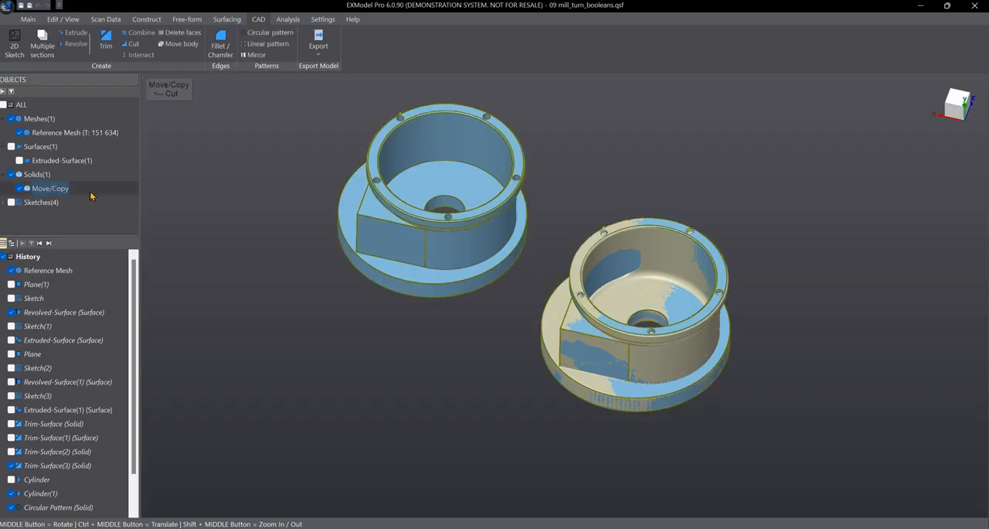